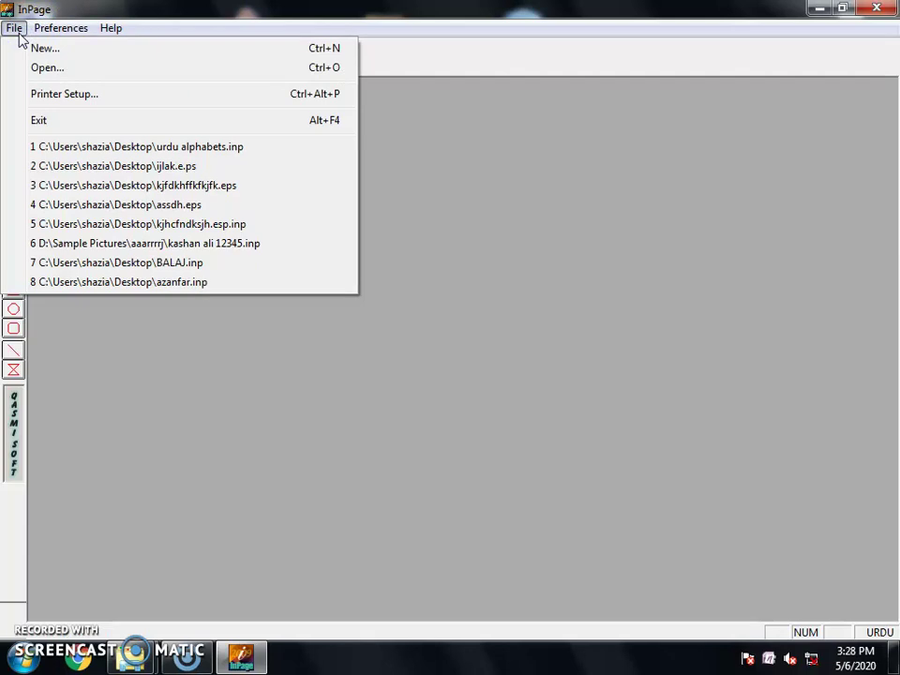
Create a new one-page A4 portrait document with right-to-left direction and Automatic Text Box enabled.
left_click(87, 55)
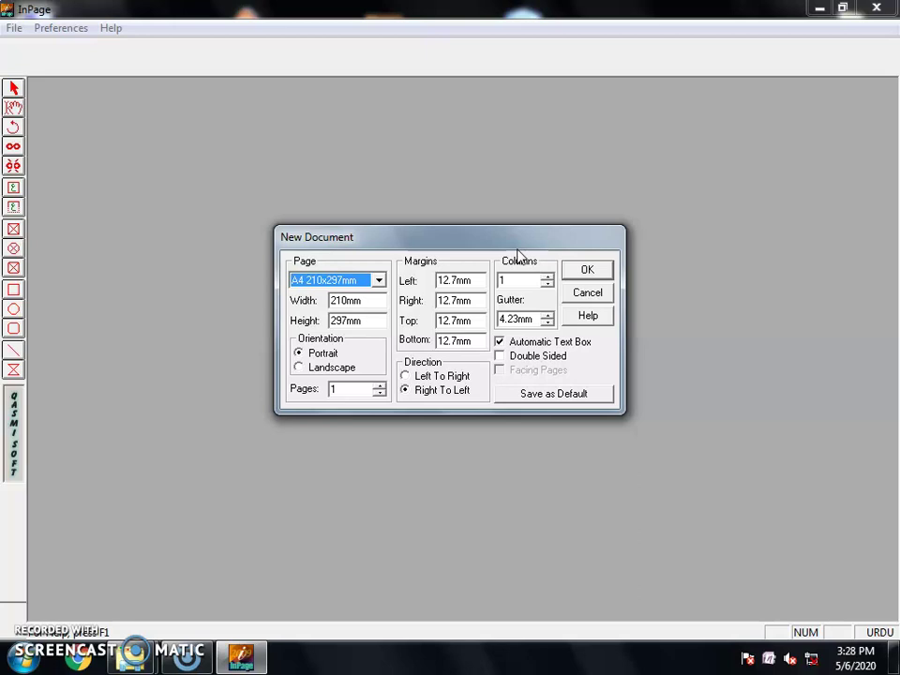
left_click(500, 342)
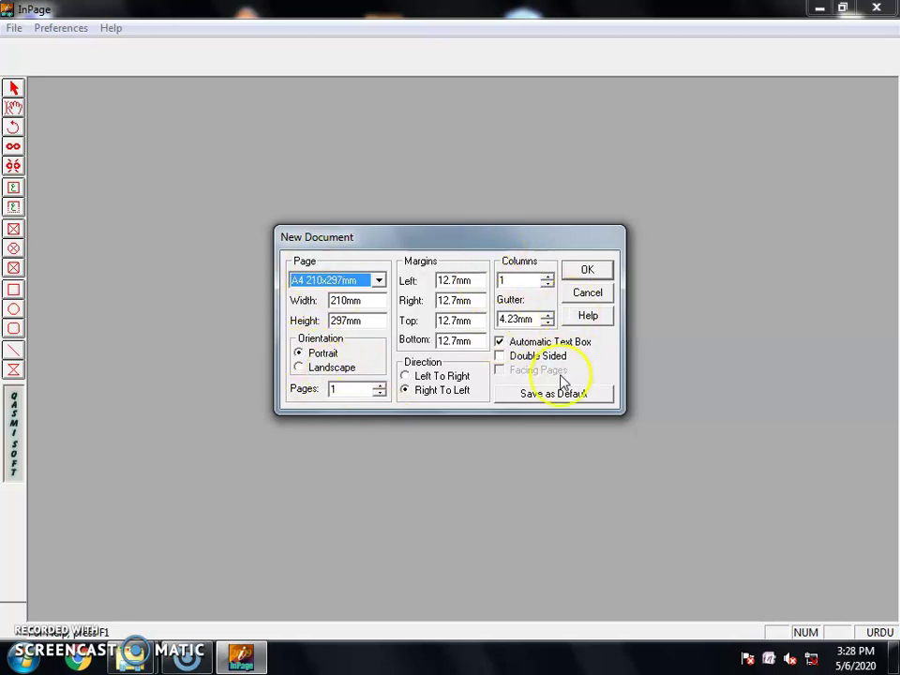
left_click(590, 270)
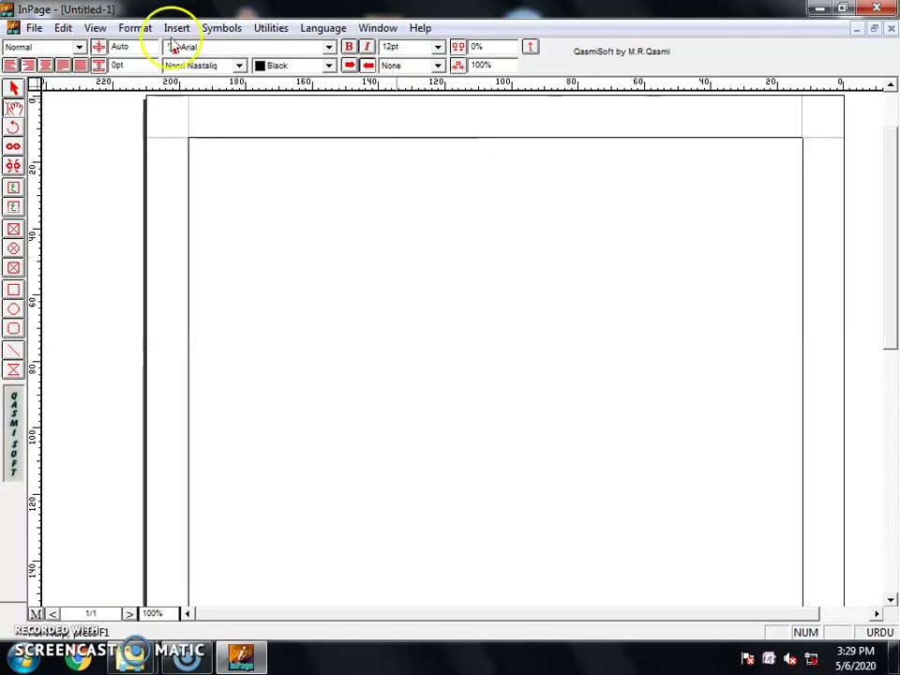
Set the keyboard layout preference to Phonetic.
left_click(70, 28)
mouse_move(95, 27)
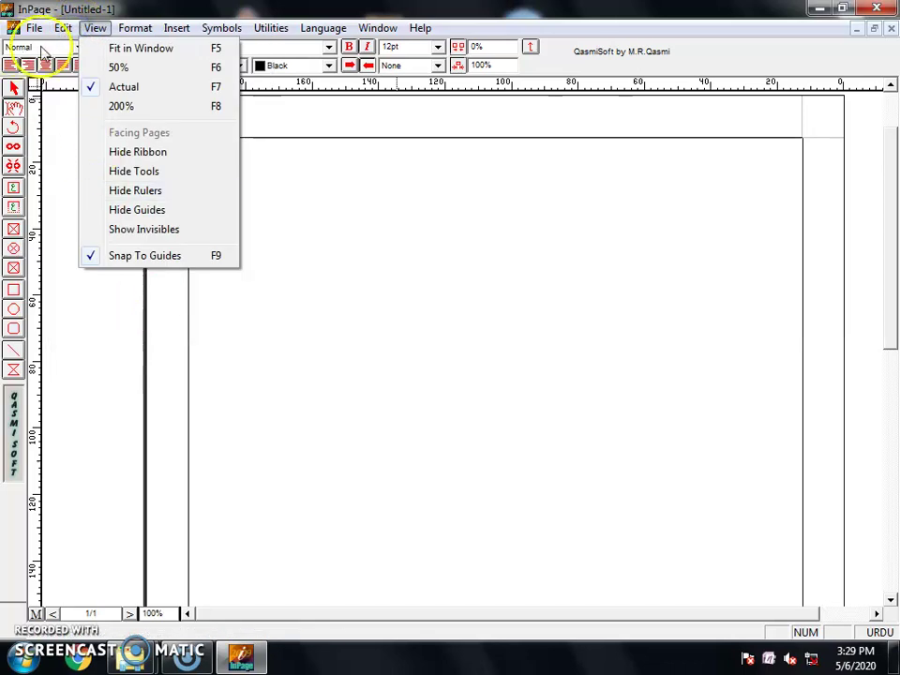
mouse_move(63, 27)
mouse_move(225, 370)
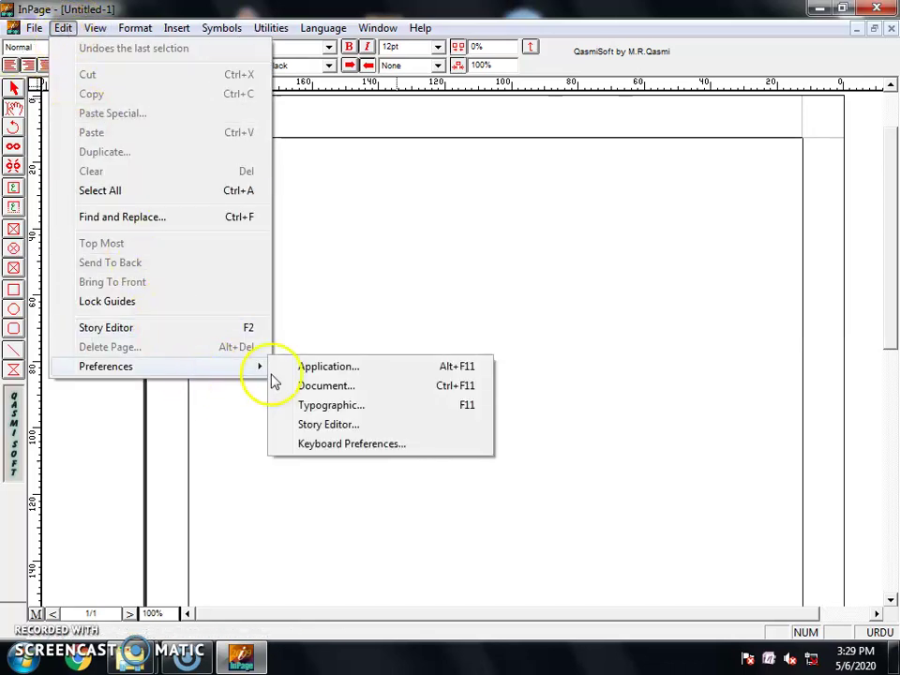
left_click(408, 446)
left_click(501, 309)
left_click(483, 319)
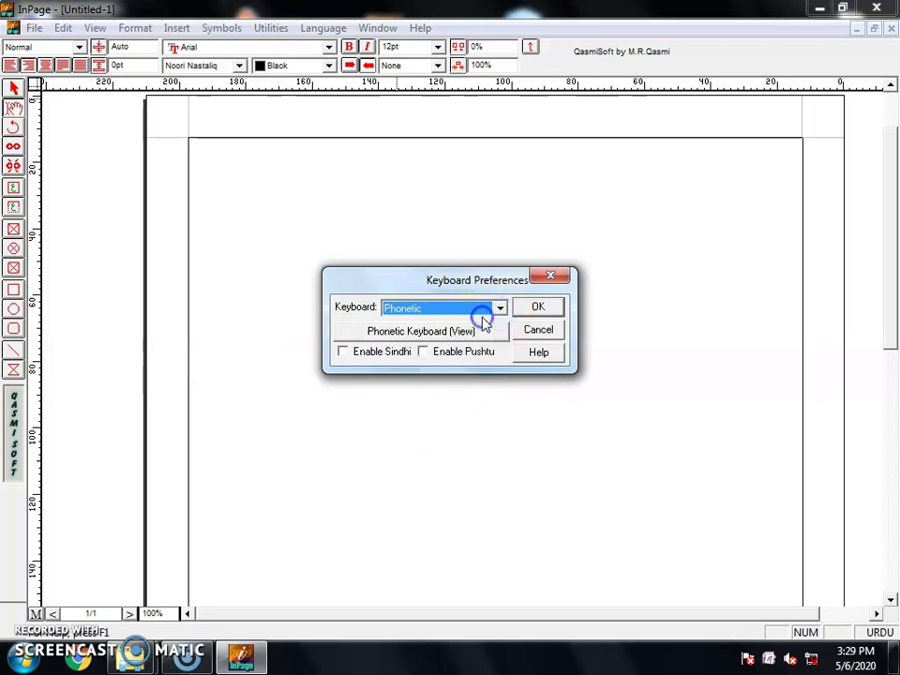
left_click(548, 309)
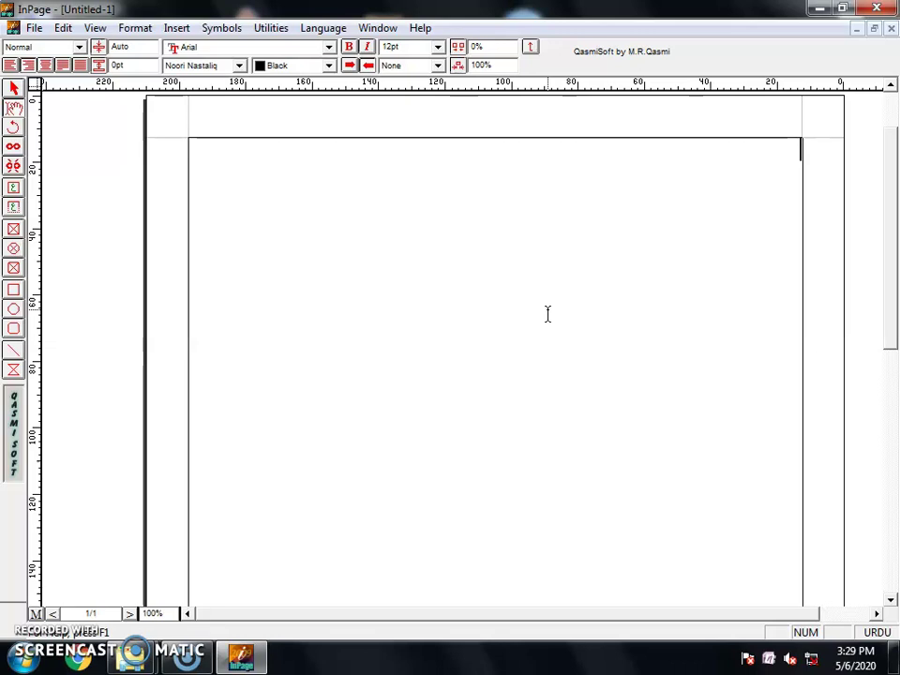
Draw a wide text box about 24 mm tall near the page top and enter "ان پیج میں تصویر کیسے لاتے ہیں؟".
left_click(13, 188)
left_click_drag(268, 170, 729, 250)
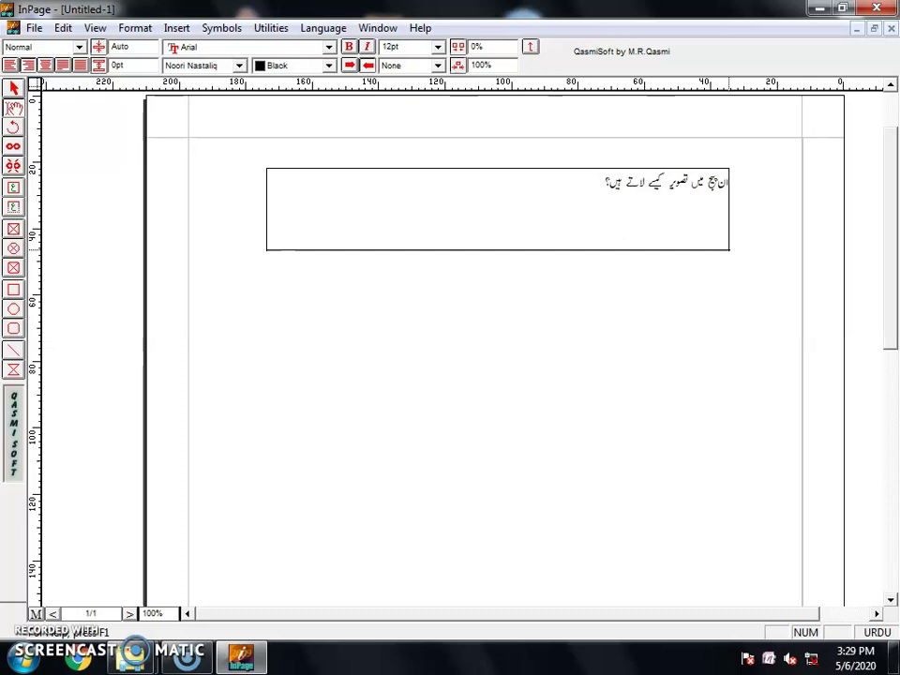
Set the whole title text in the Aasaar Bold font and colour it blue.
key("ctrl+a")
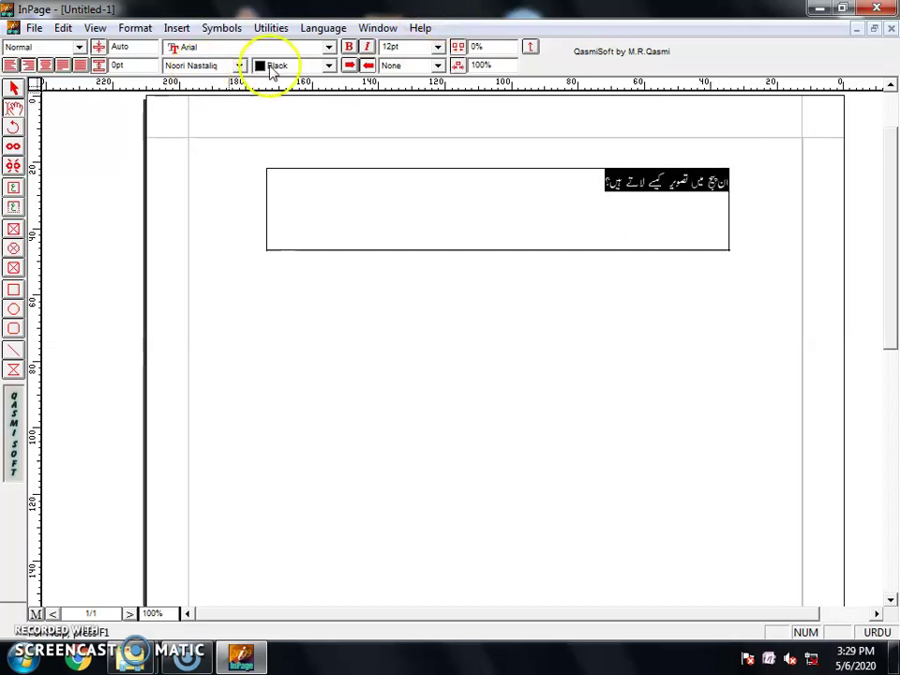
left_click(240, 66)
left_click(231, 123)
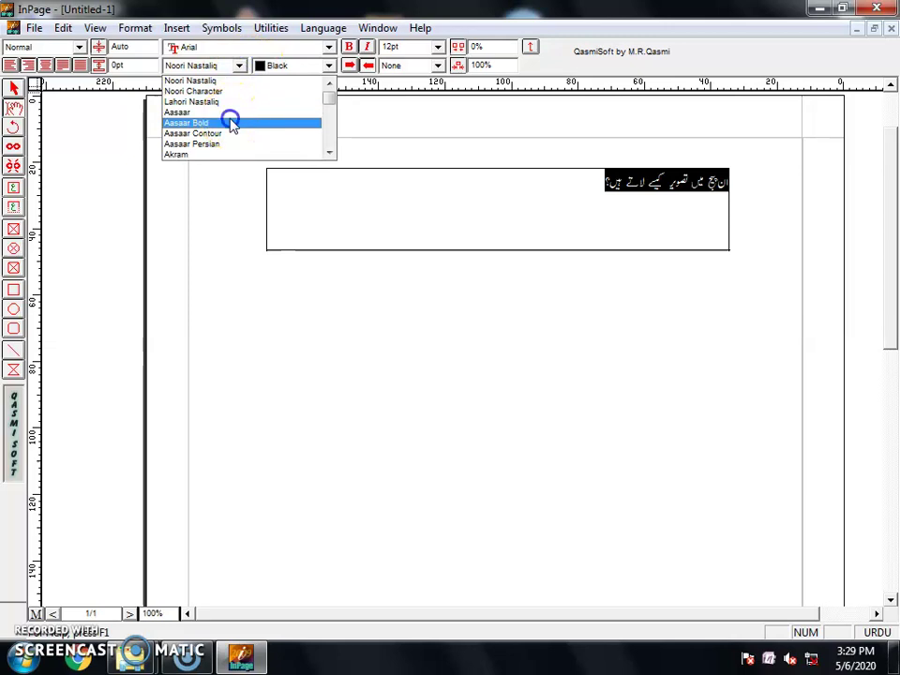
left_click(327, 66)
scroll(294, 131, "down", 1)
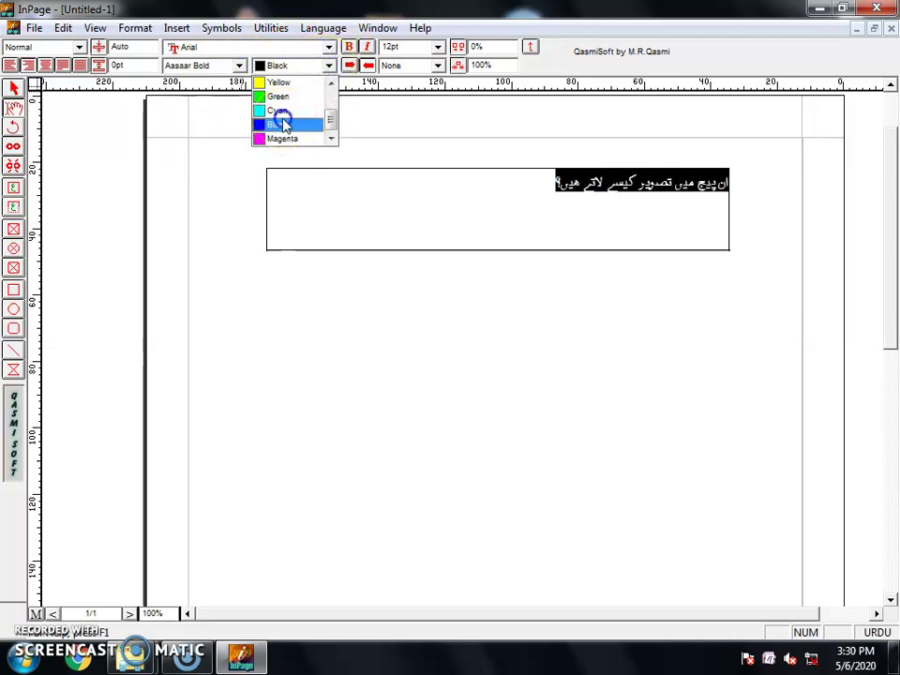
left_click(283, 122)
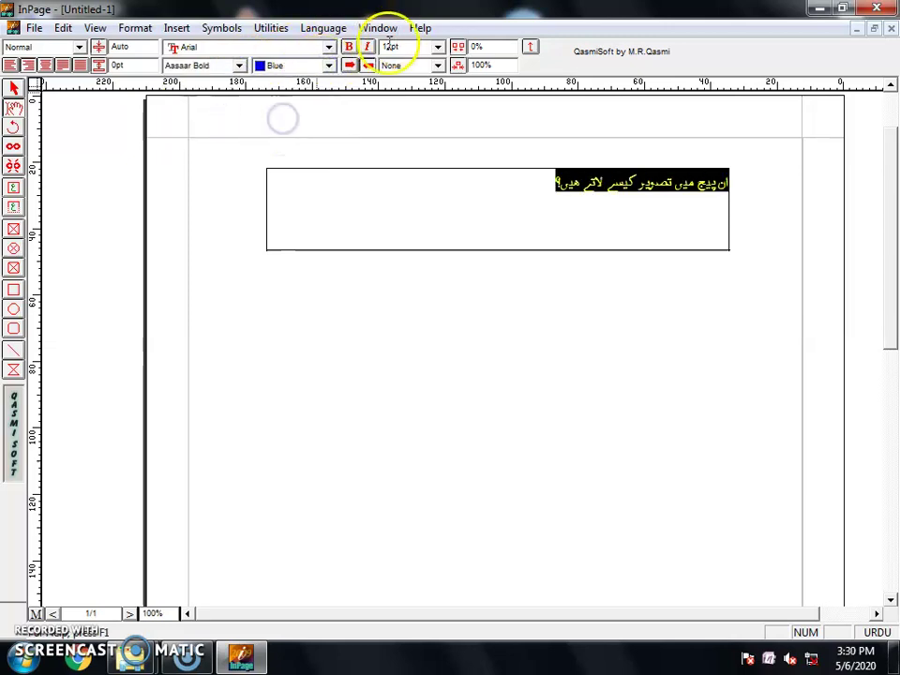
Enlarge the title text to 24pt and centre it in its box.
left_click(437, 46)
left_click(416, 107)
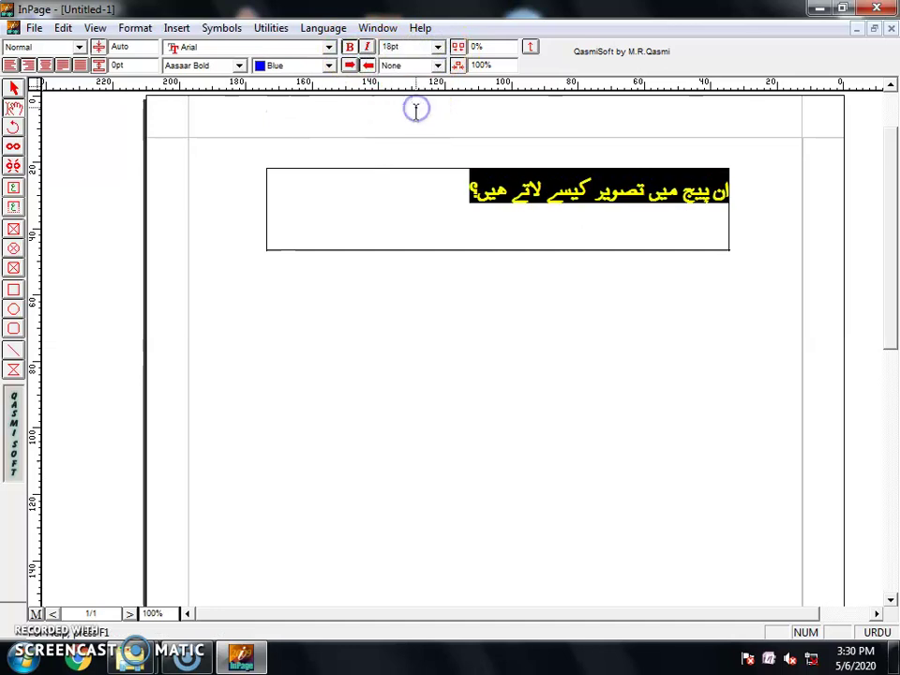
left_click(437, 46)
left_click(414, 116)
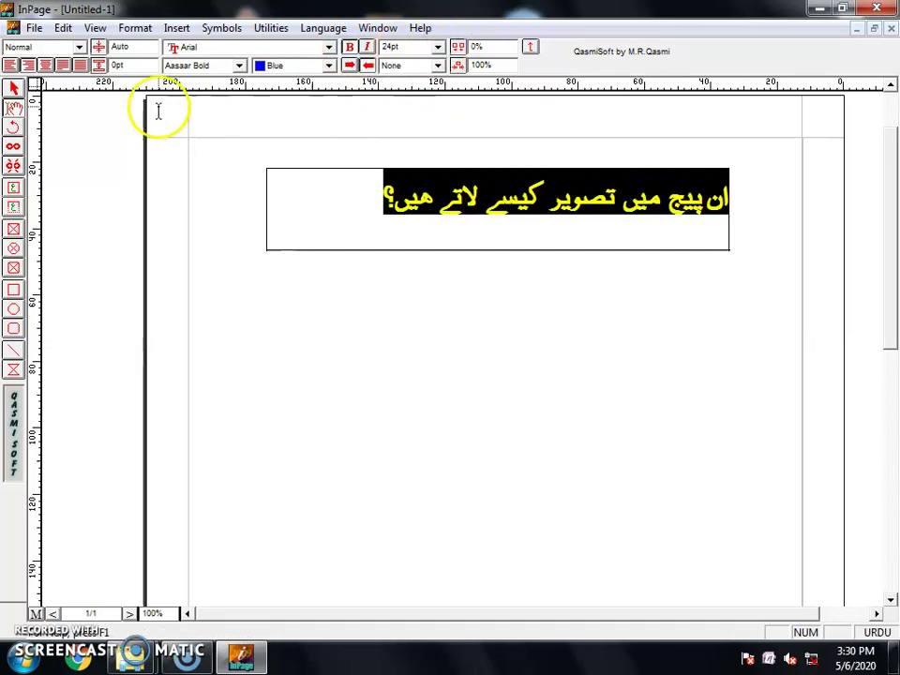
left_click(51, 64)
left_click(446, 262)
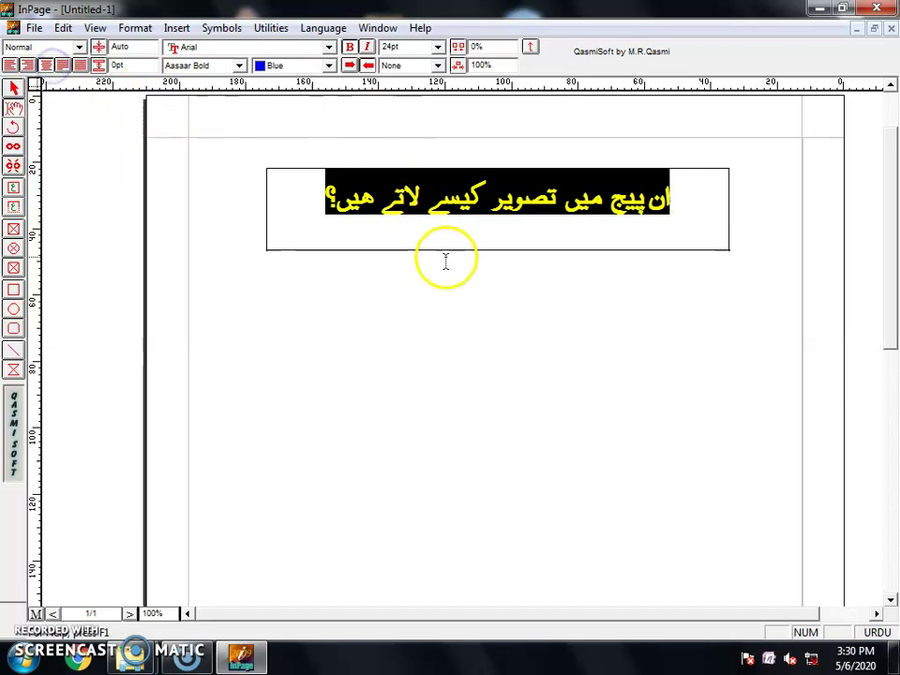
left_click(460, 167)
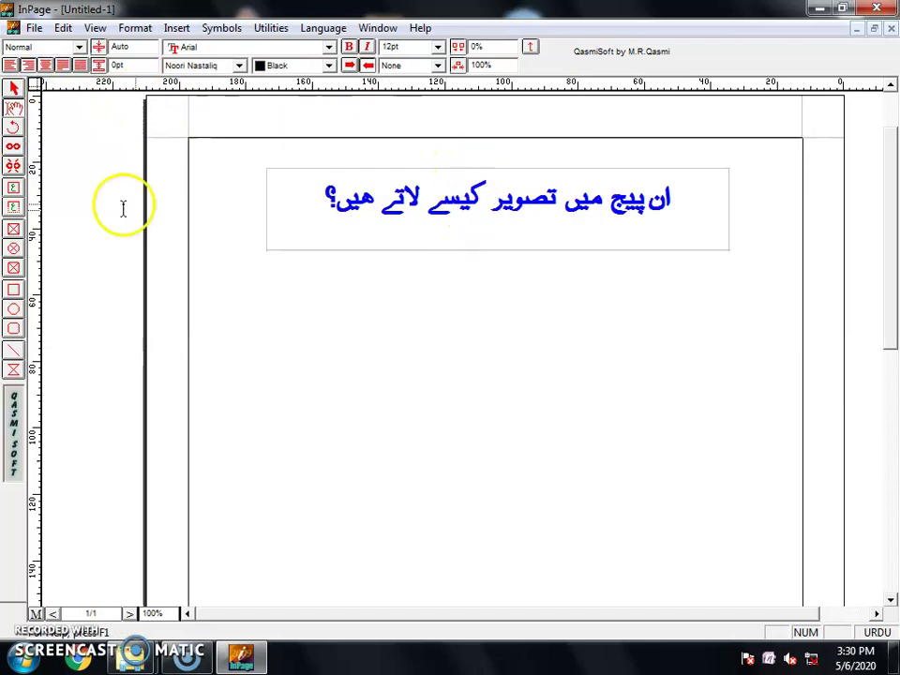
Shrink the title text box to about 130 mm wide and 20 mm tall.
left_click(14, 90)
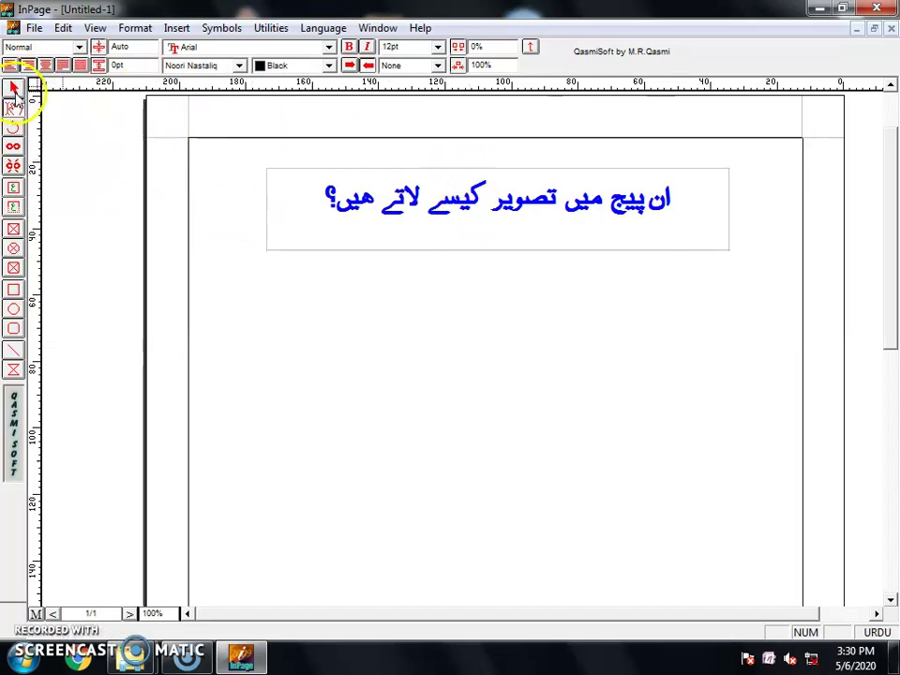
left_click(489, 170)
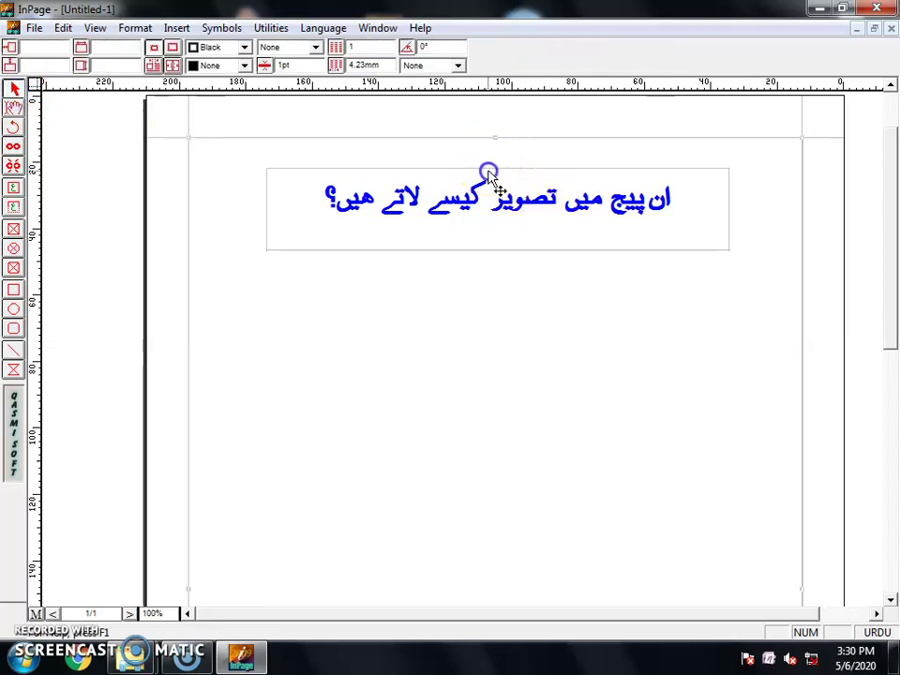
left_click_drag(729, 210, 699, 208)
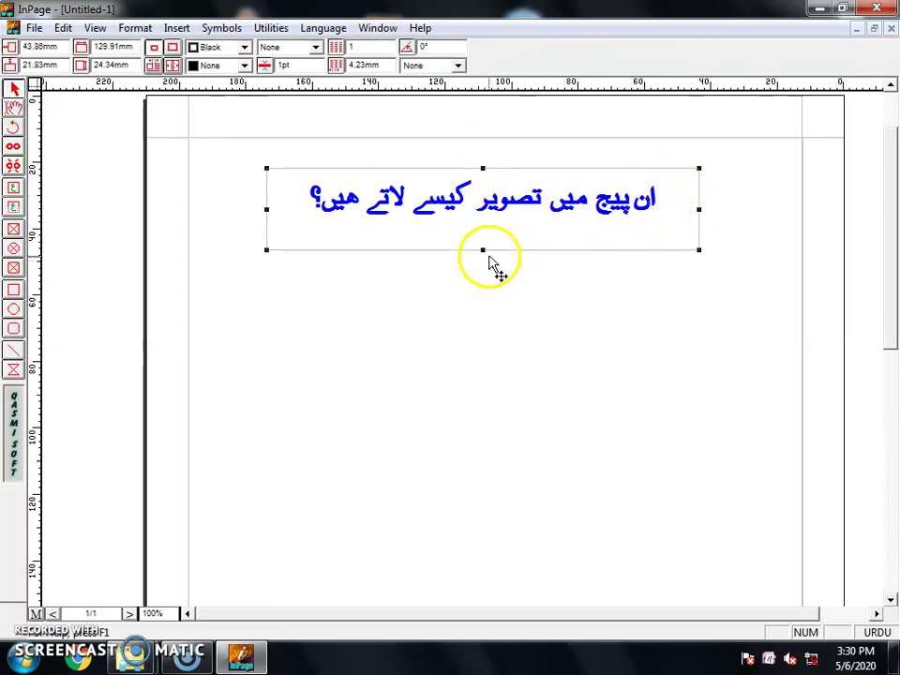
left_click_drag(483, 248, 483, 235)
Give the title box a blue border colour and a yellow fill.
left_click(244, 47)
scroll(230, 100, "down", 2)
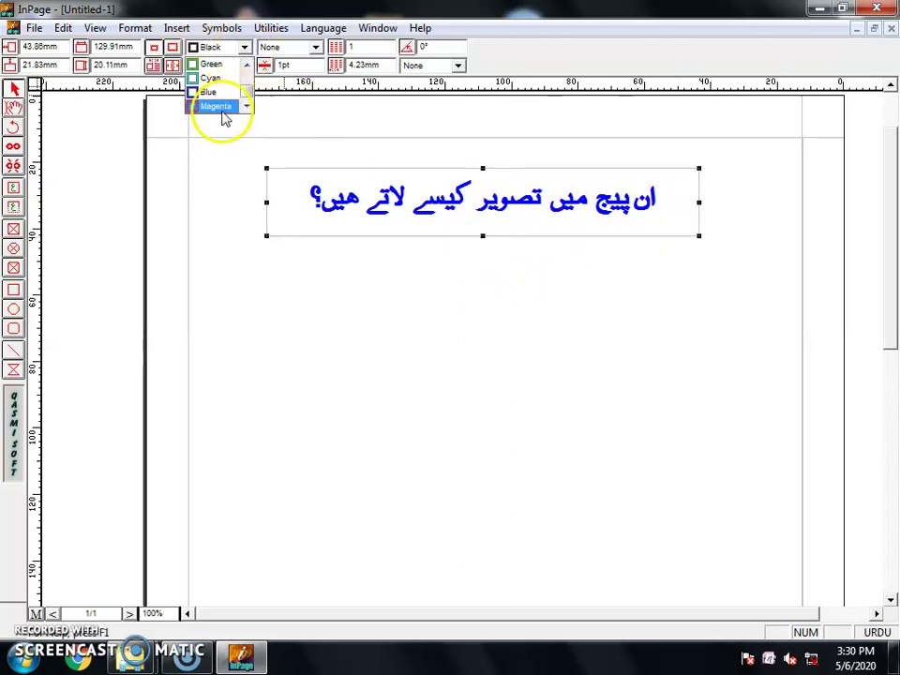
left_click(225, 106)
left_click(244, 65)
scroll(229, 111, "down", 2)
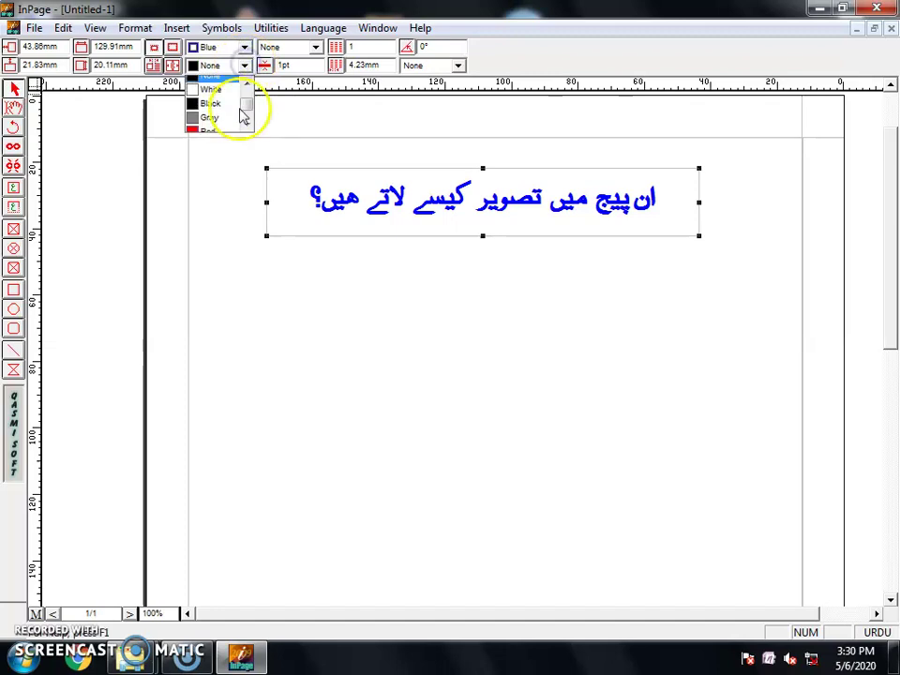
scroll(224, 105, "up", 2)
left_click(221, 111)
Apply a dash-dot border 10pt thick to the title box and extend the box height to about 27 mm.
left_click(316, 47)
scroll(299, 88, "down", 2)
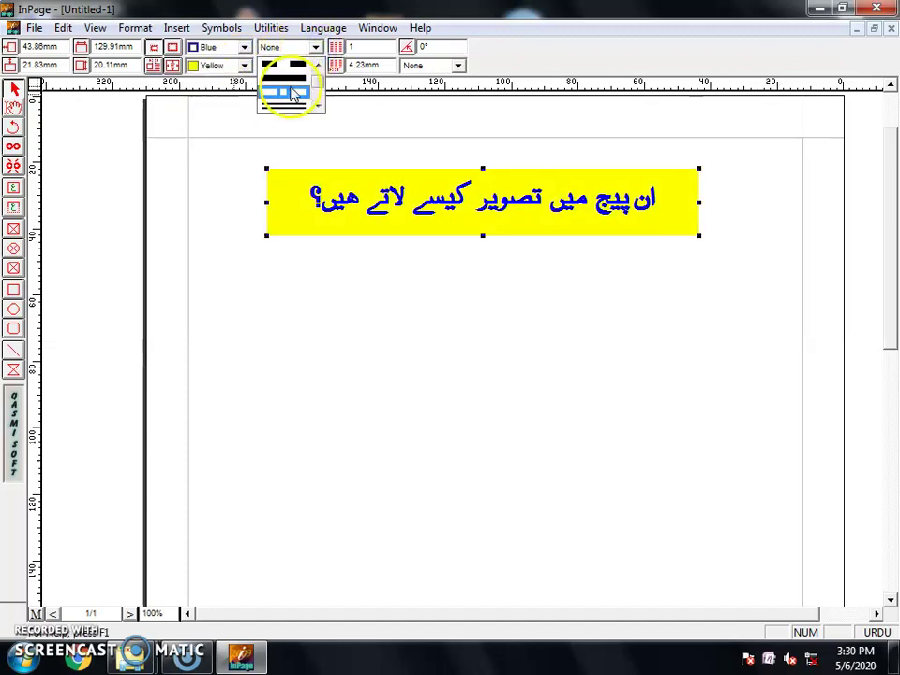
left_click(290, 89)
left_click(283, 65)
type("10pt")
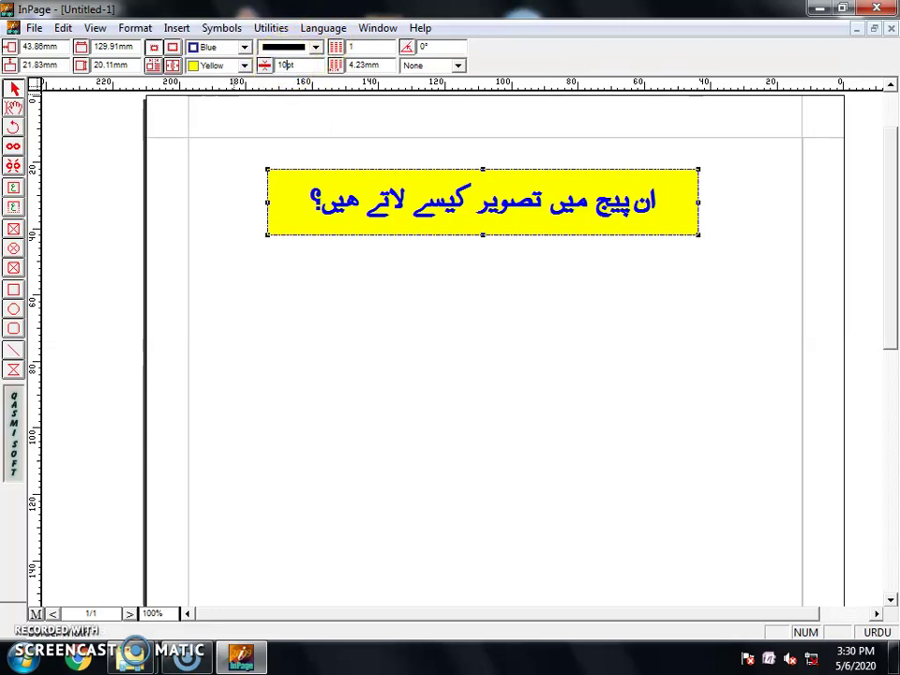
key("Return")
left_click_drag(483, 235, 484, 261)
left_click(481, 287)
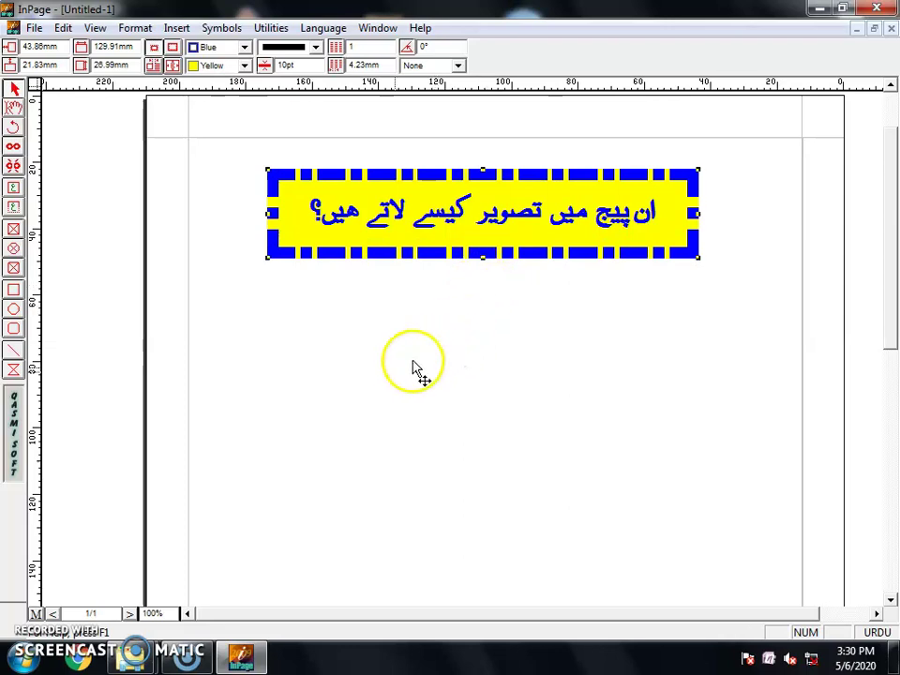
Draw a rectangular picture box below the title box, roughly half as wide as the title.
left_click(16, 257)
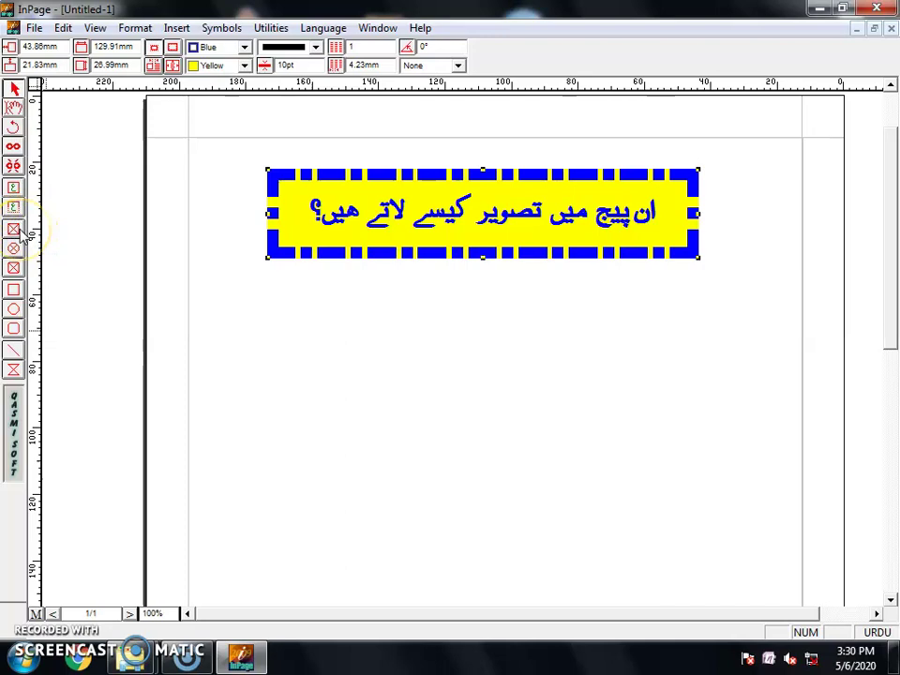
left_click(14, 229)
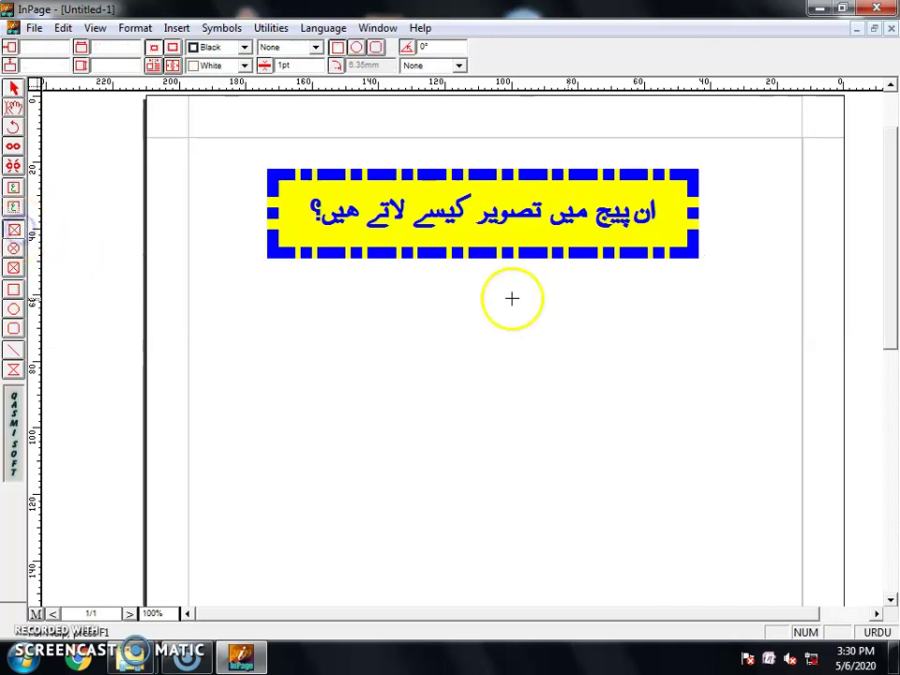
mouse_move(367, 278)
left_mouse_down()
mouse_move(534, 394)
mouse_move(579, 452)
mouse_move(590, 453)
left_mouse_up()
Import the yellow rose picture "1" from the Wallpapers folder in ALL Pictures into the picture box.
left_click(480, 369)
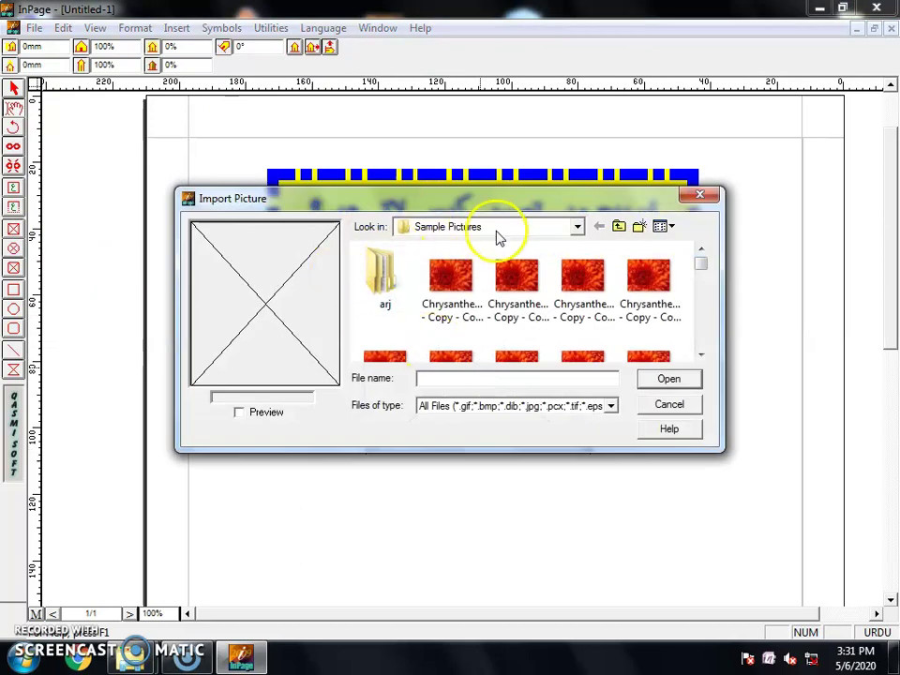
left_click(578, 229)
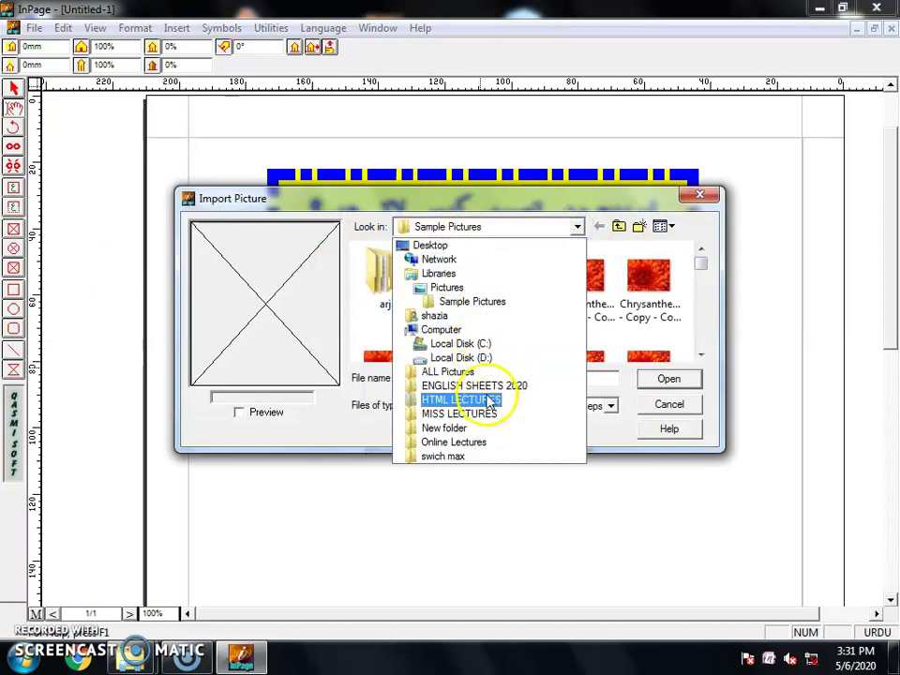
left_click(467, 371)
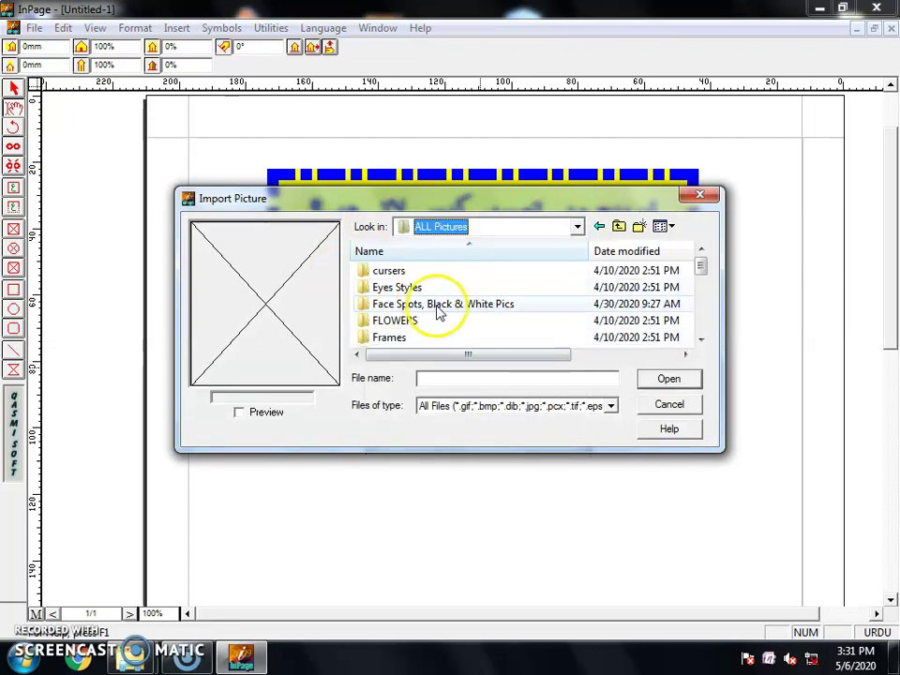
scroll(438, 308, "down", 1)
scroll(417, 309, "down", 2)
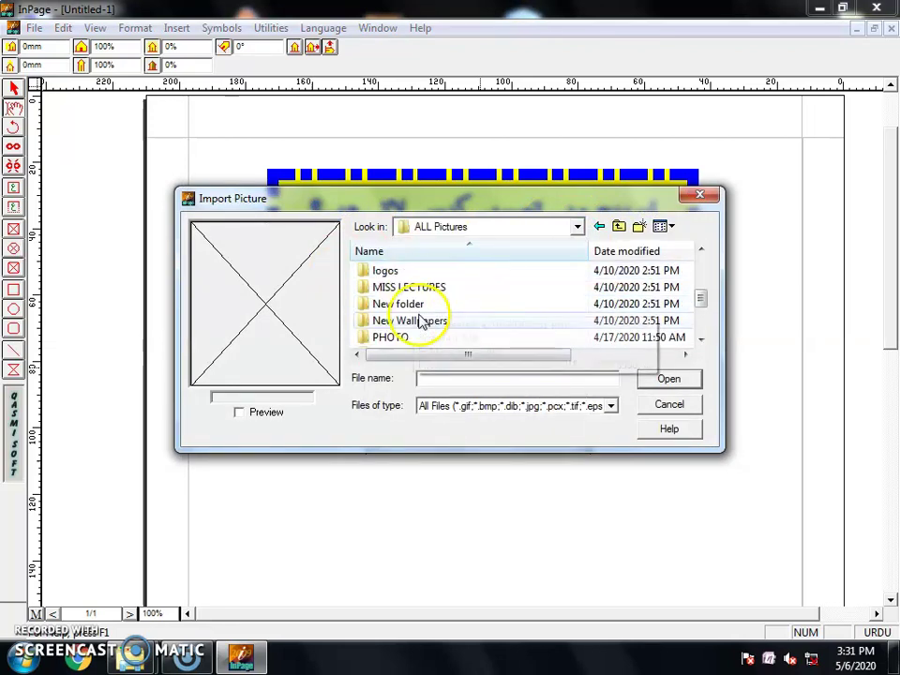
scroll(421, 341, "down", 2)
double_click(420, 339)
scroll(569, 319, "down", 3)
left_click(574, 319)
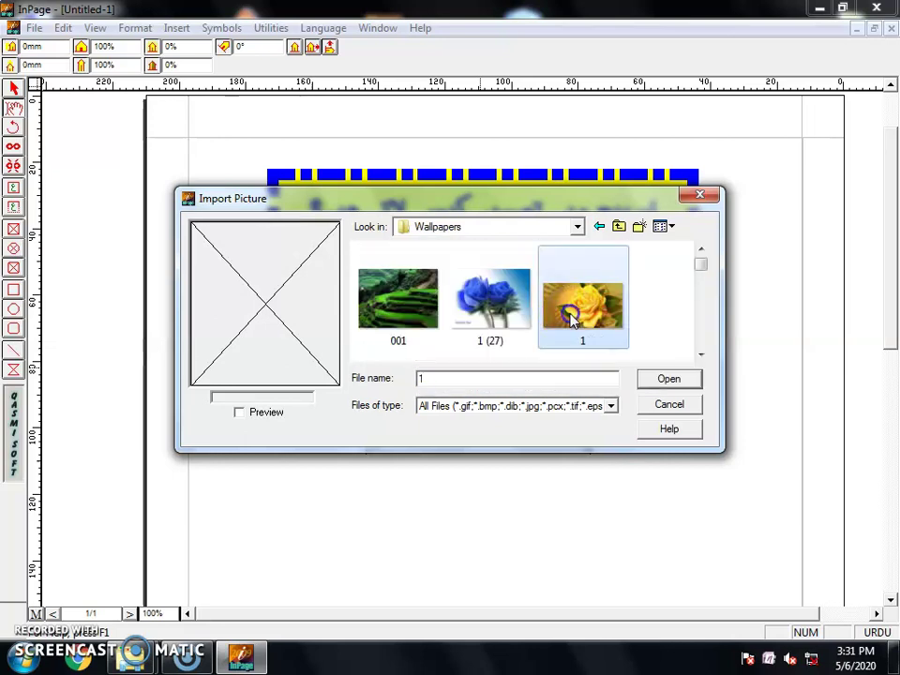
left_click(667, 379)
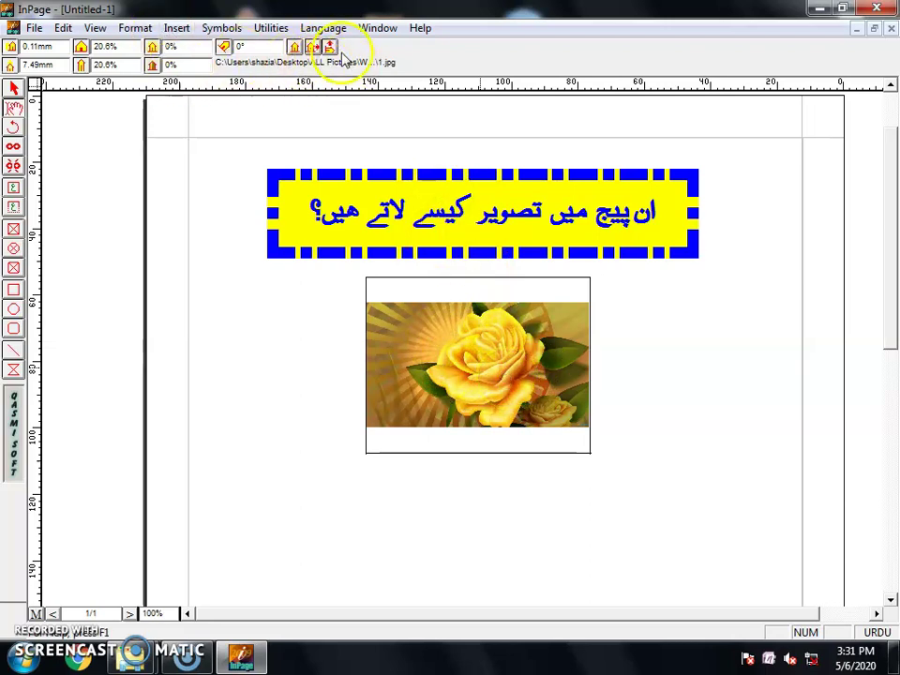
Mirror the imported rose picture horizontally.
left_click(313, 46)
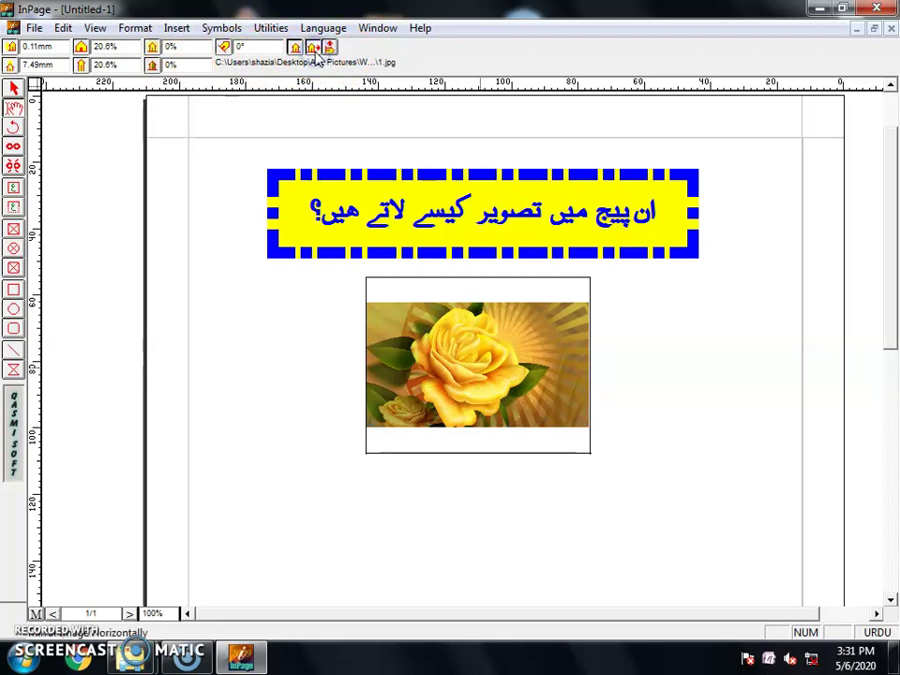
left_click(317, 56)
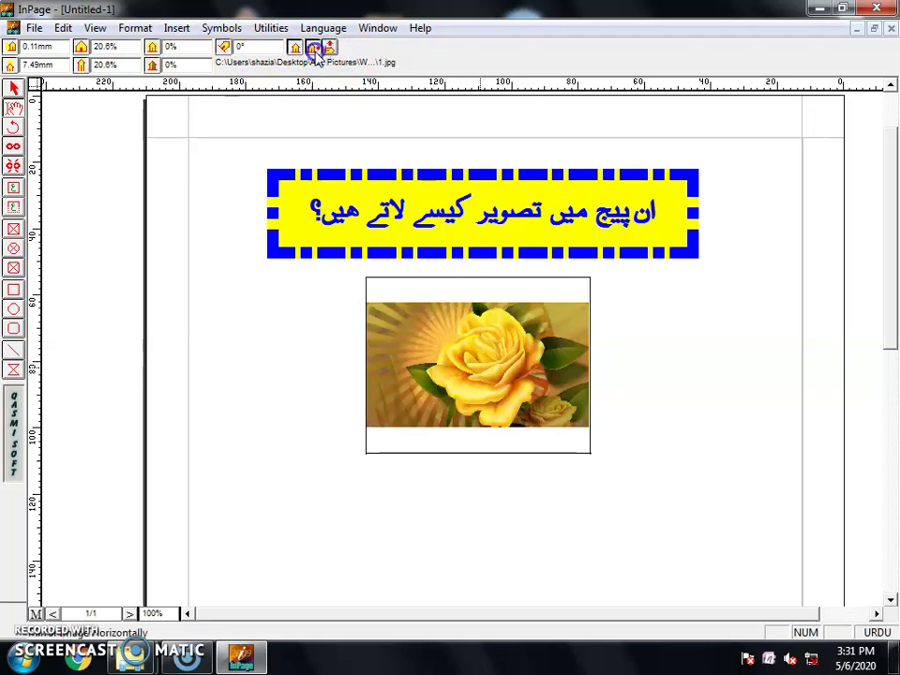
left_click(317, 54)
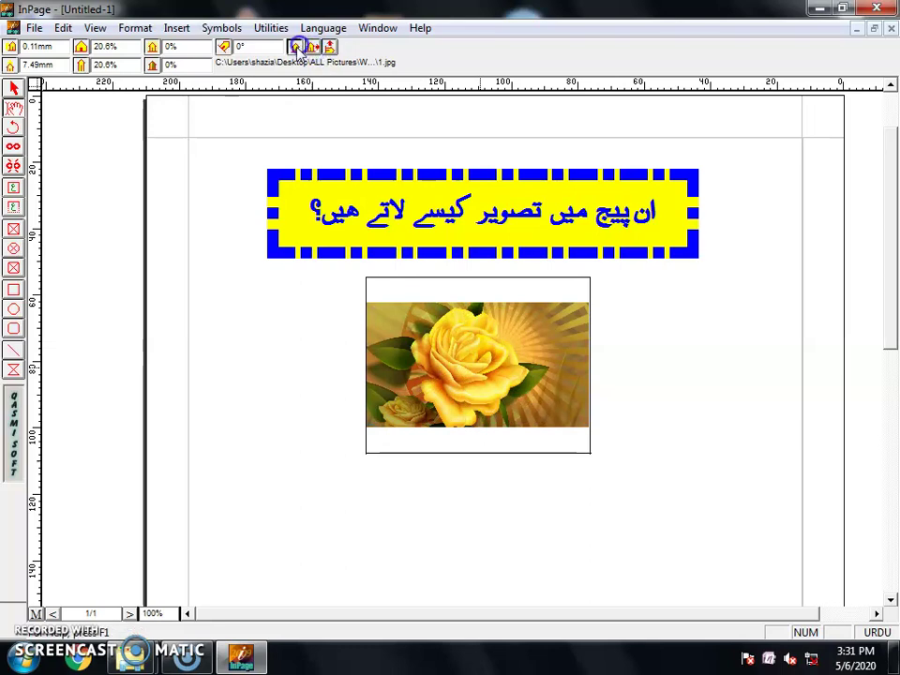
Return the rose picture to its unmirrored orientation, rotate it 20°, and shift it down inside its box.
left_click(316, 54)
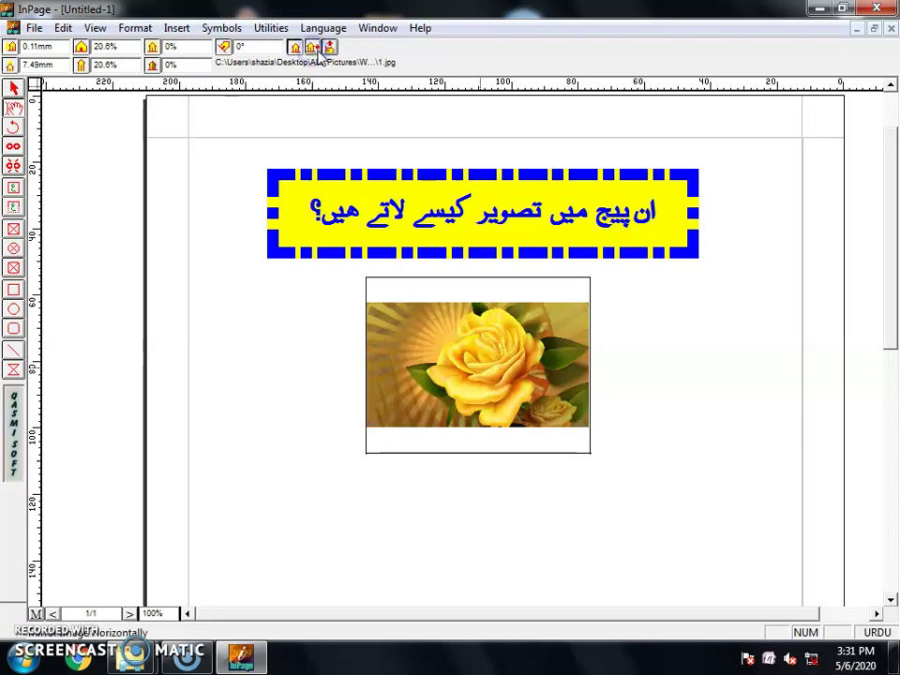
left_click(240, 47)
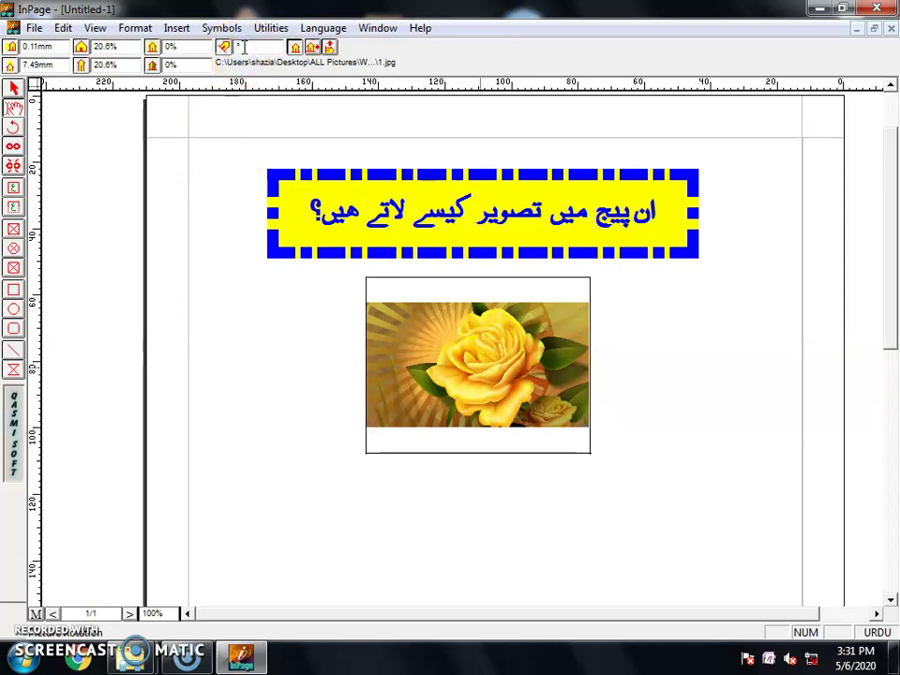
type("20")
key("Return")
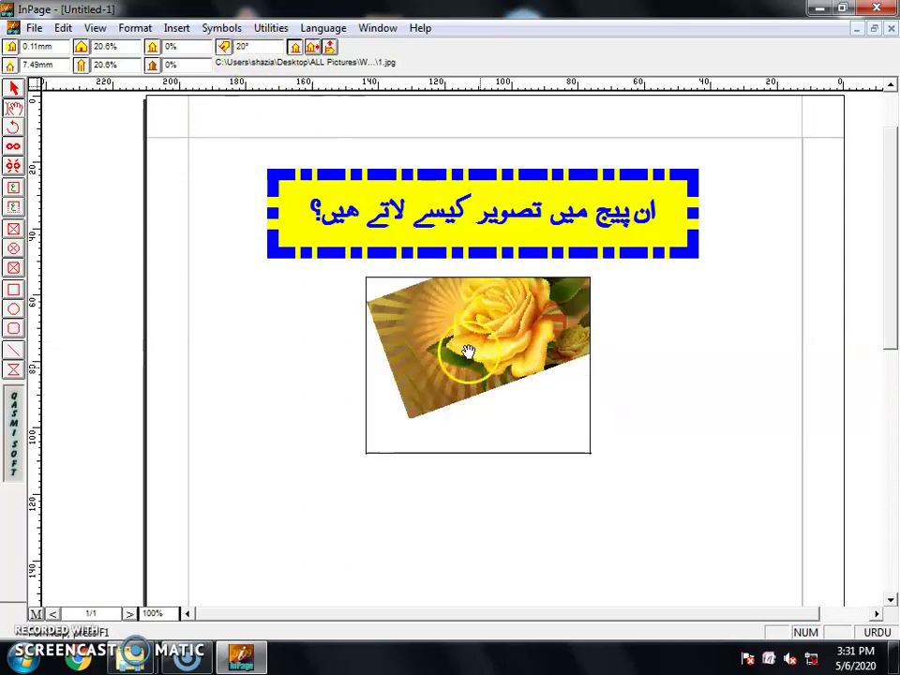
left_click(431, 373)
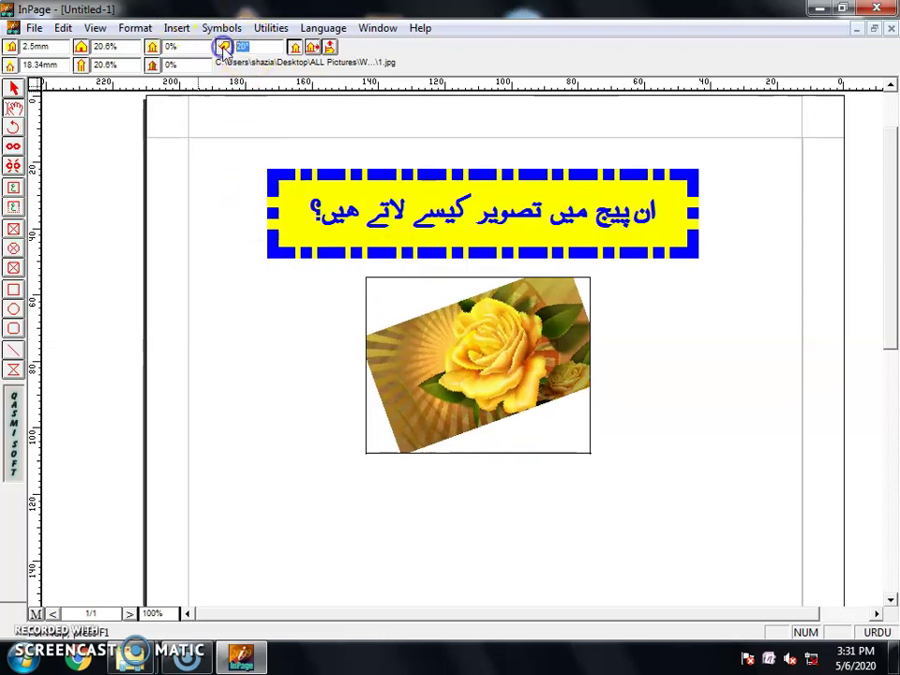
Reset the picture's rotation to 0° and move it up within the box to about -0.41 mm, 2.73 mm.
type("0")
key("Return")
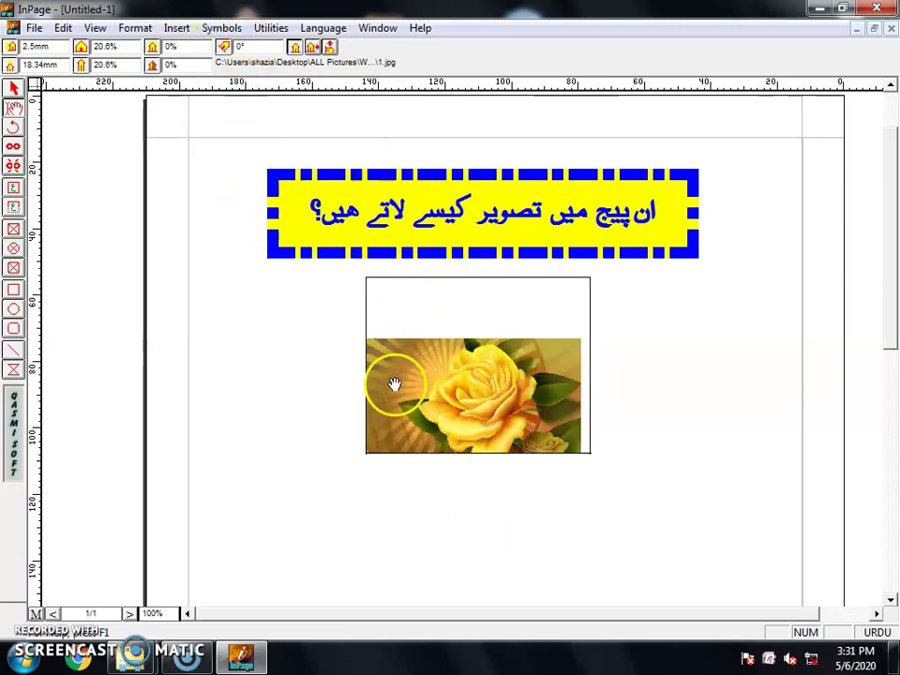
left_click_drag(396, 381, 423, 337)
mouse_move(466, 378)
left_mouse_down()
mouse_move(463, 396)
mouse_move(467, 378)
left_mouse_up()
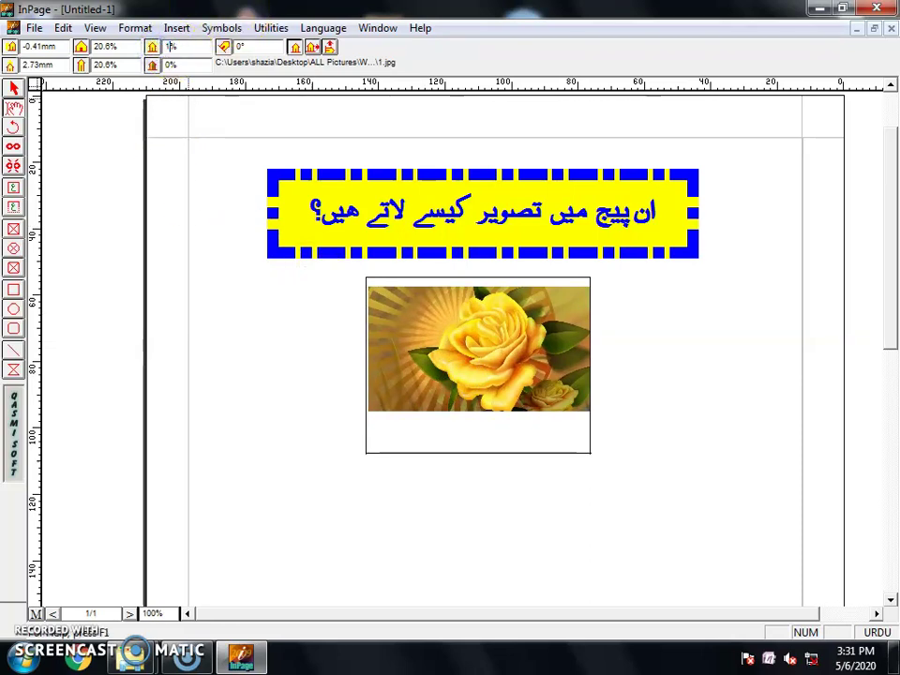
Try a brightness of 10% on the rose picture and return it to 0%.
key("Return")
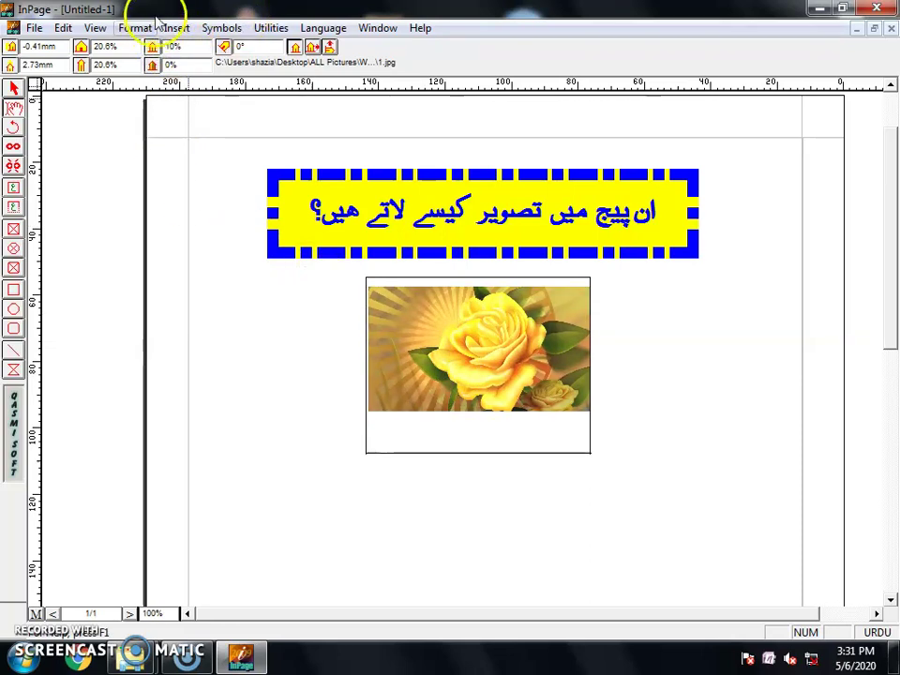
left_click(160, 44)
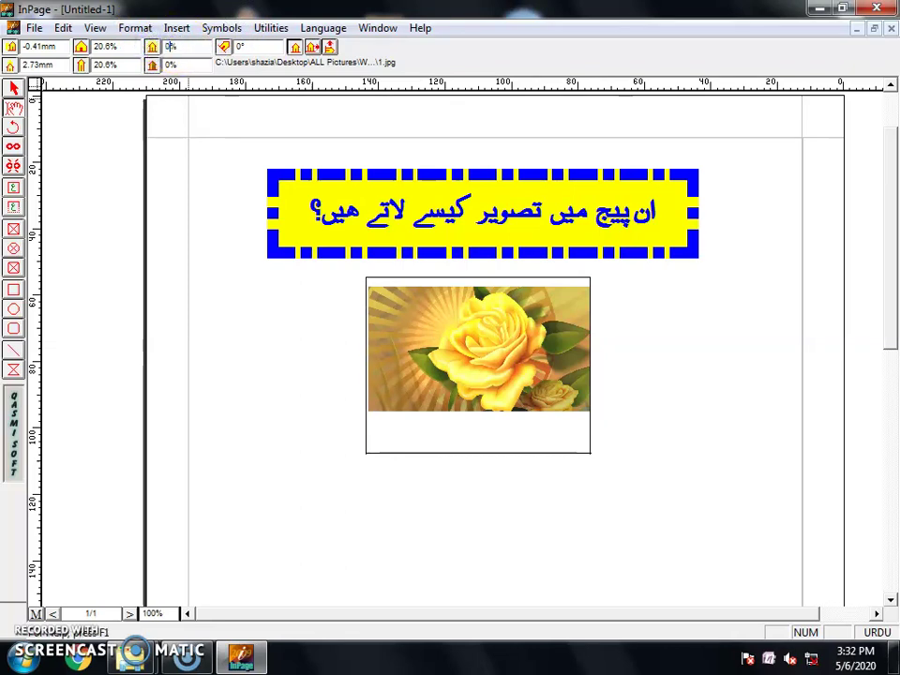
key("Return")
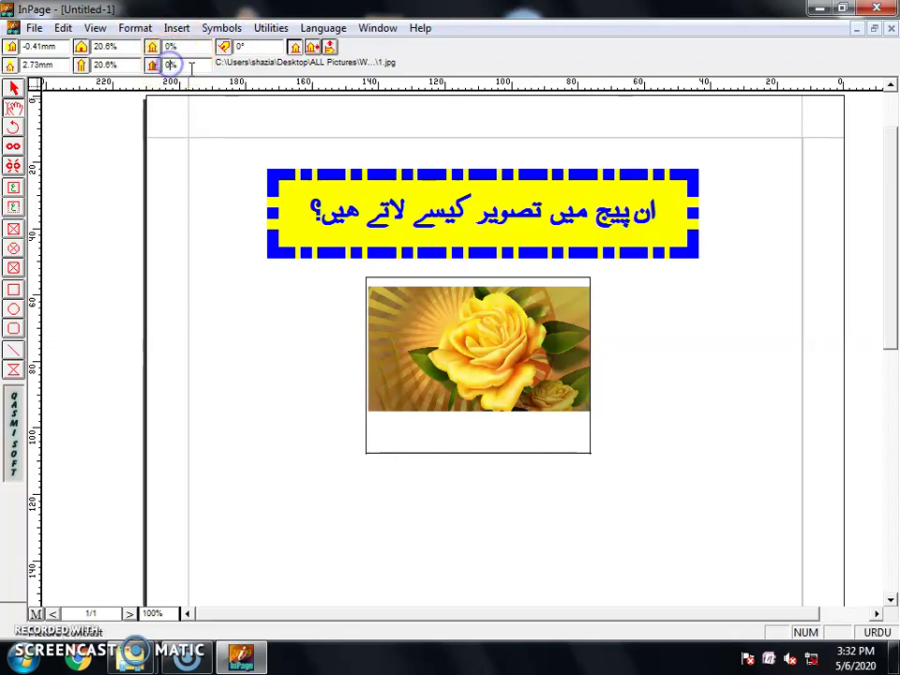
Try a contrast of 10% on the rose picture and return it to 0%.
key("Return")
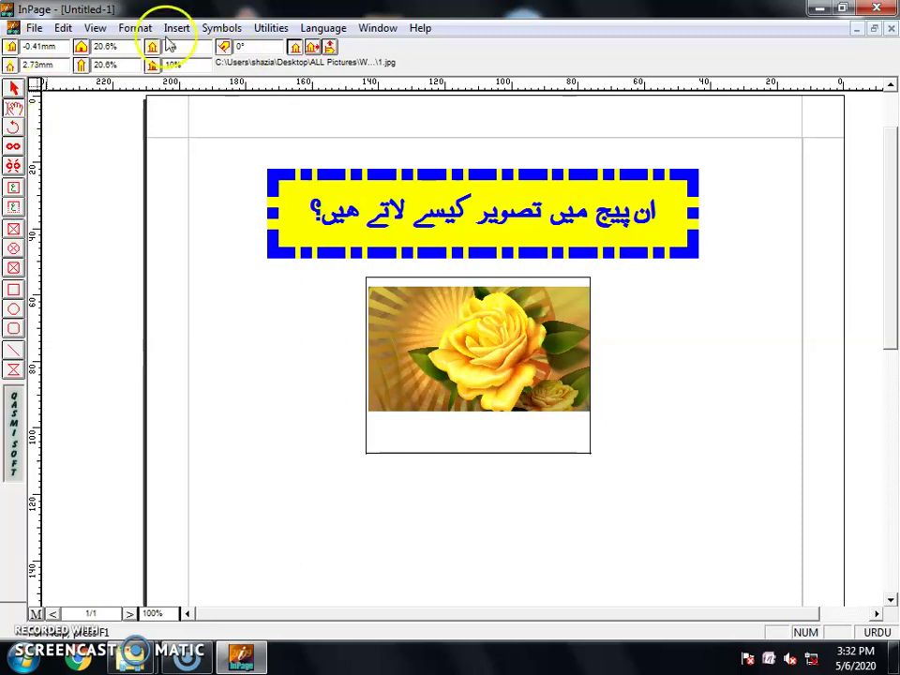
left_click(158, 64)
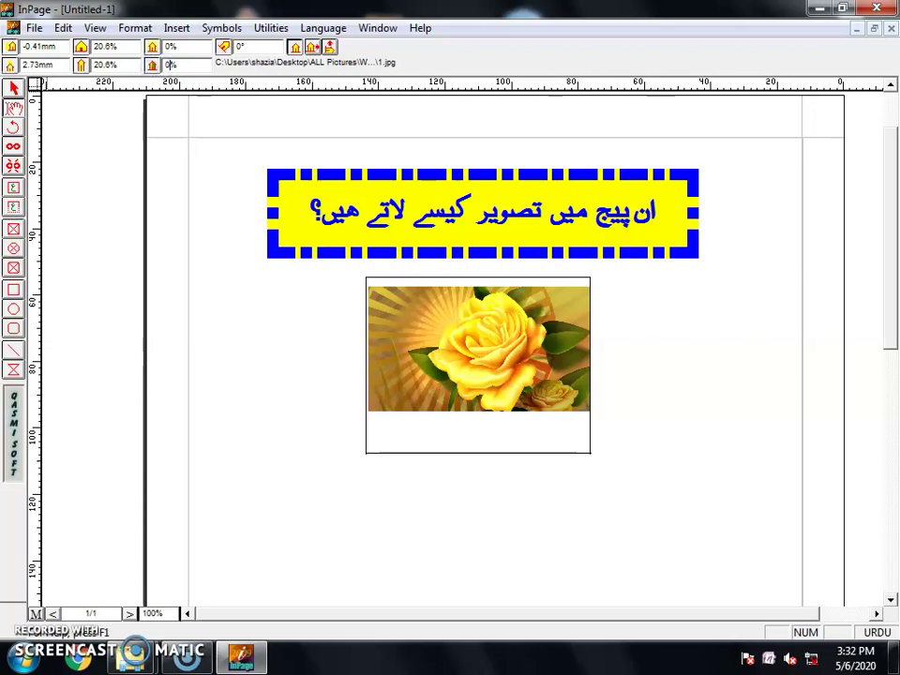
type("0")
key("Return")
Set the picture's horizontal scaling to 30.6% and reposition it in the box at about -6.5 mm, 7.49 mm.
left_click(103, 46)
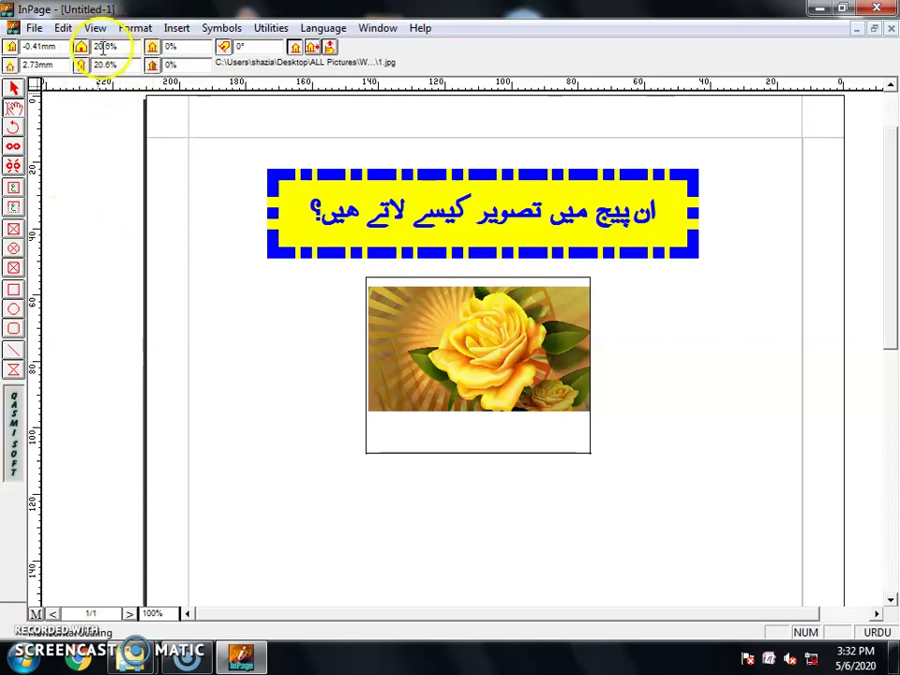
type("0.")
key("Return")
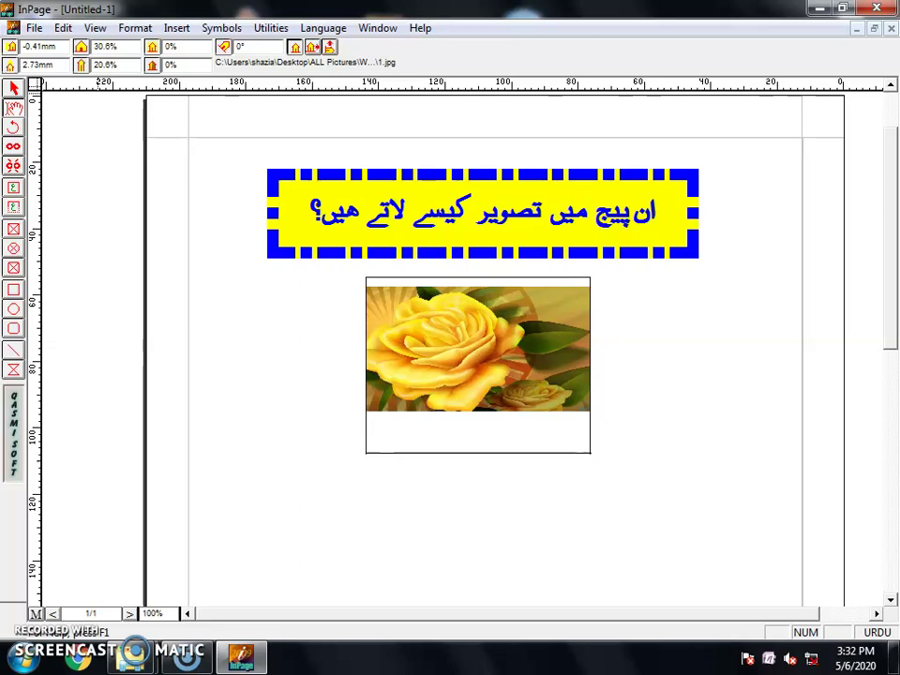
left_click(507, 390)
left_click_drag(507, 389, 484, 391)
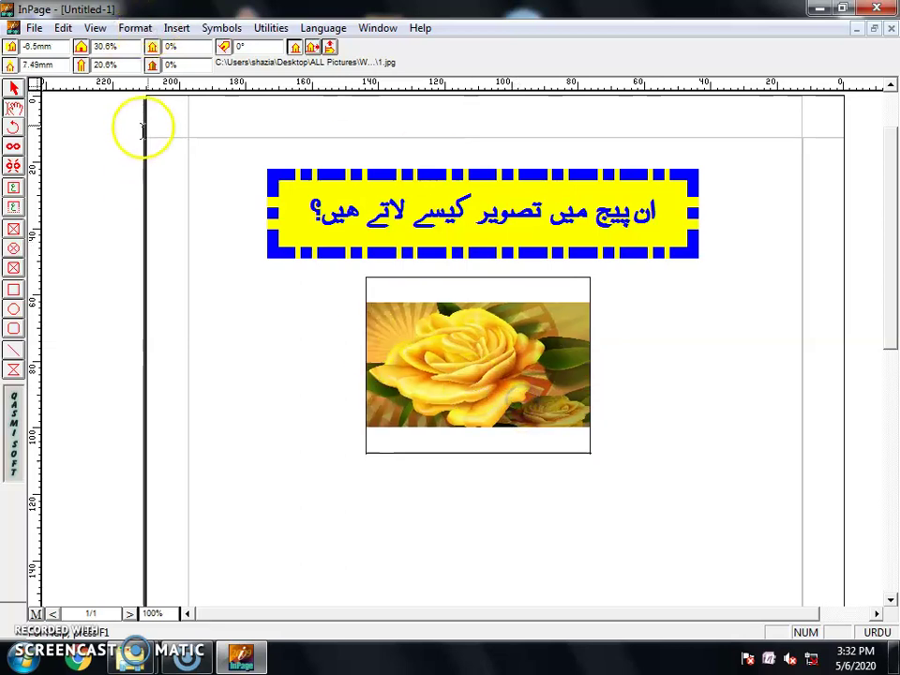
Scale the picture to 25.6% horizontally and 30.6% vertically, shifting it up to about -3.09 mm so it fills the box.
left_click(103, 47)
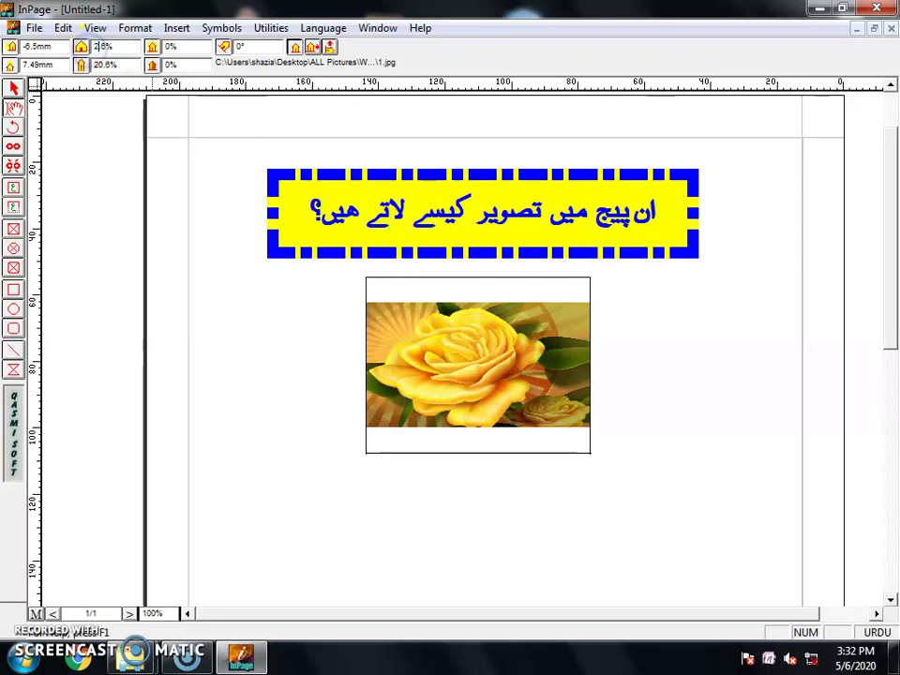
key("Return")
left_click(103, 64)
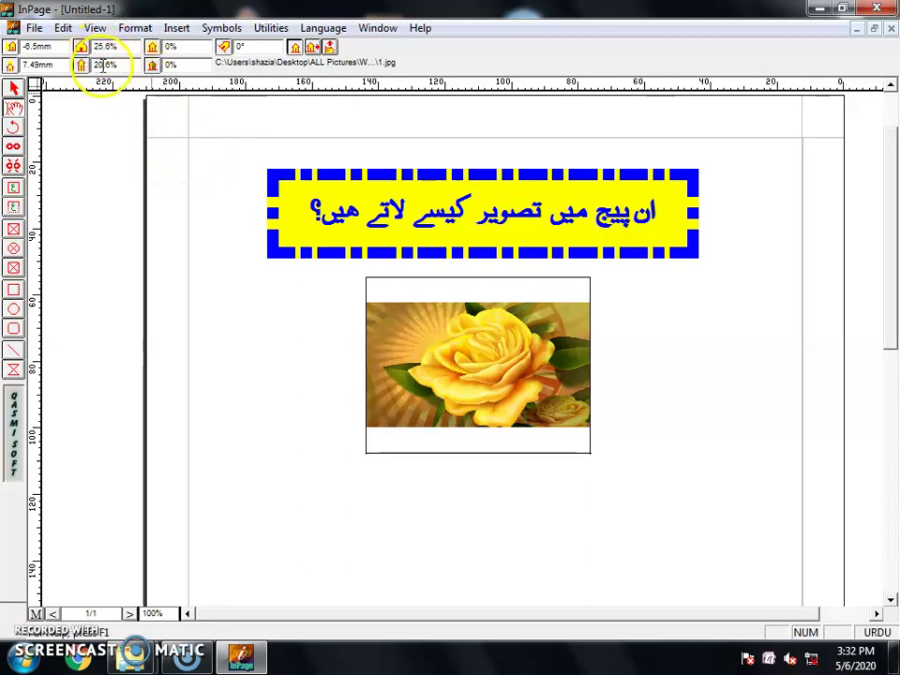
type("30.6")
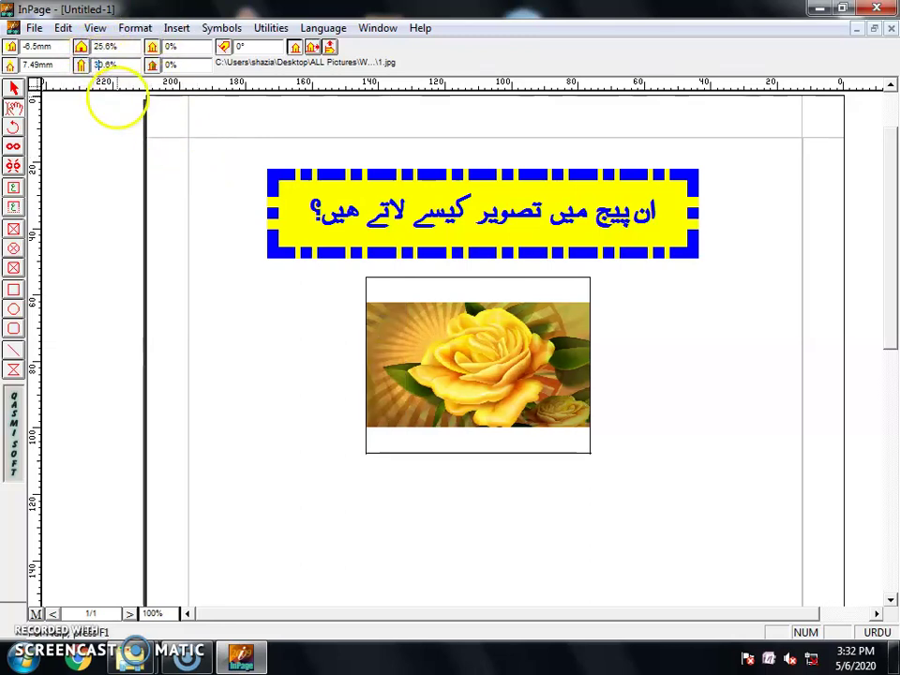
key("Return")
left_click_drag(437, 395, 439, 358)
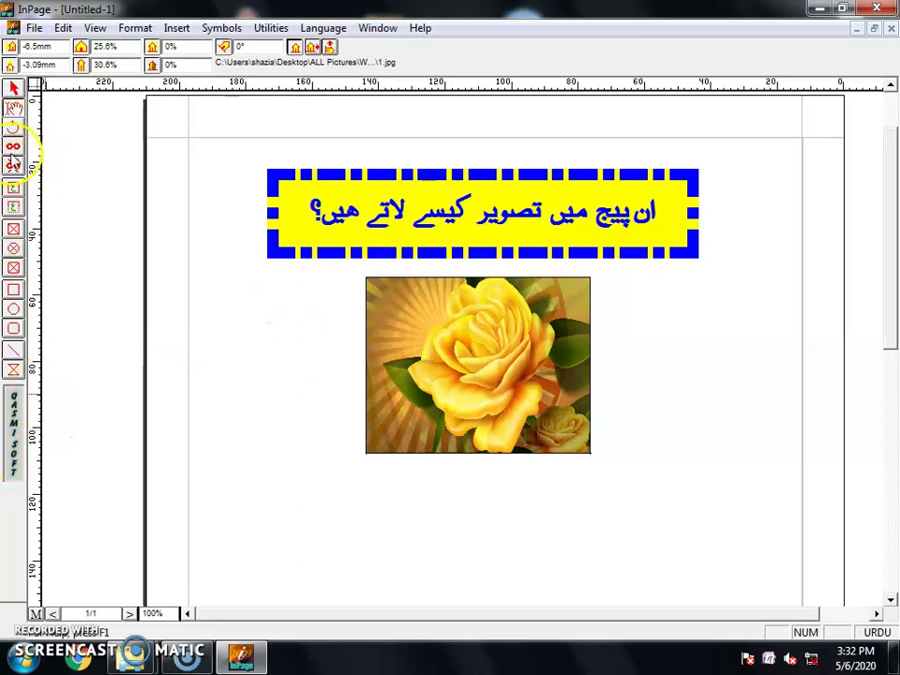
Give the rose picture box a Green border colour and a Red fill colour.
left_click(14, 88)
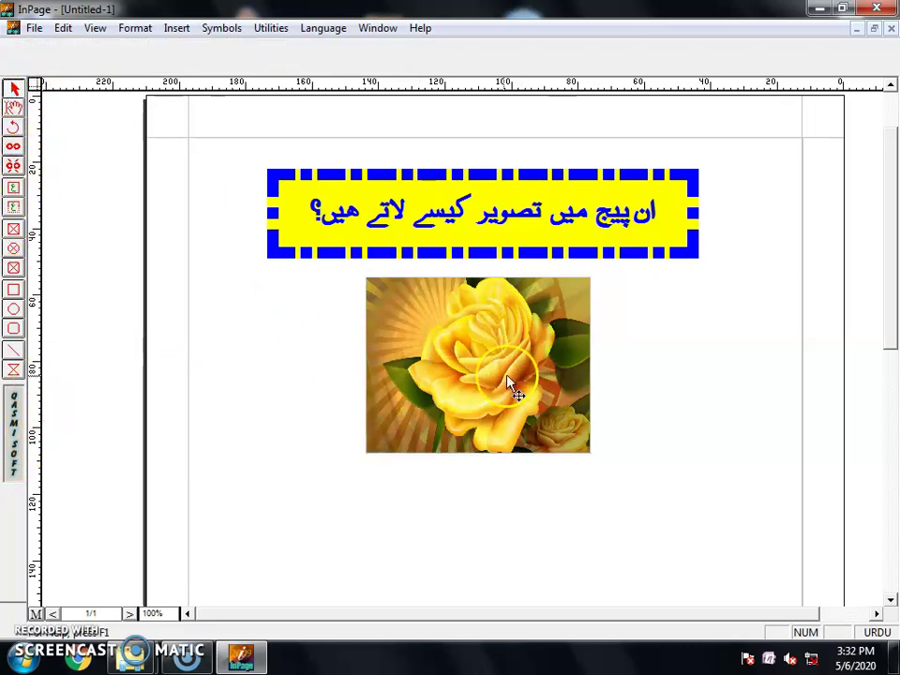
left_click(413, 287)
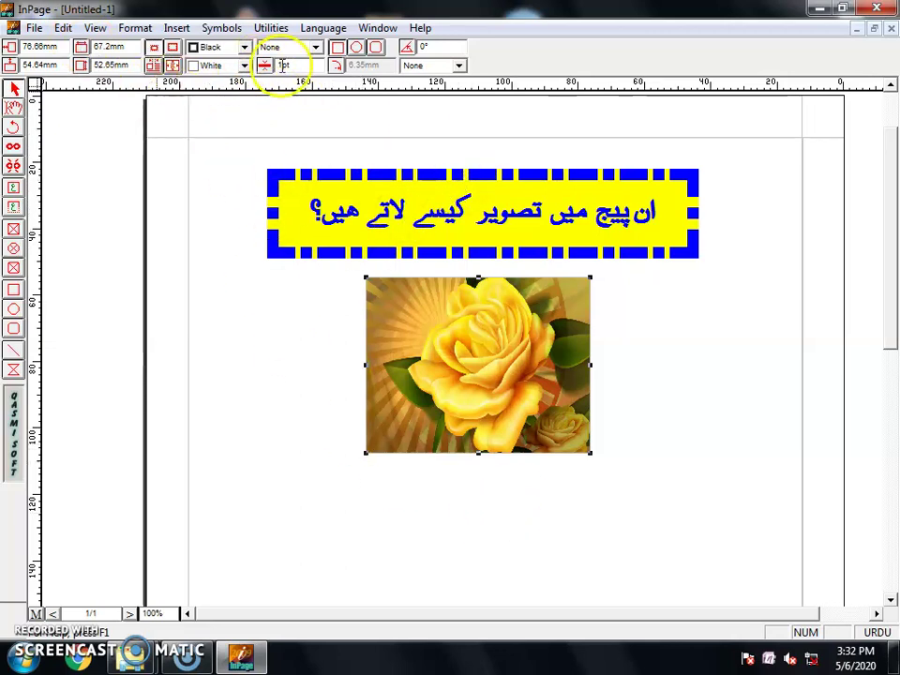
left_click(246, 47)
scroll(218, 89, "down", 2)
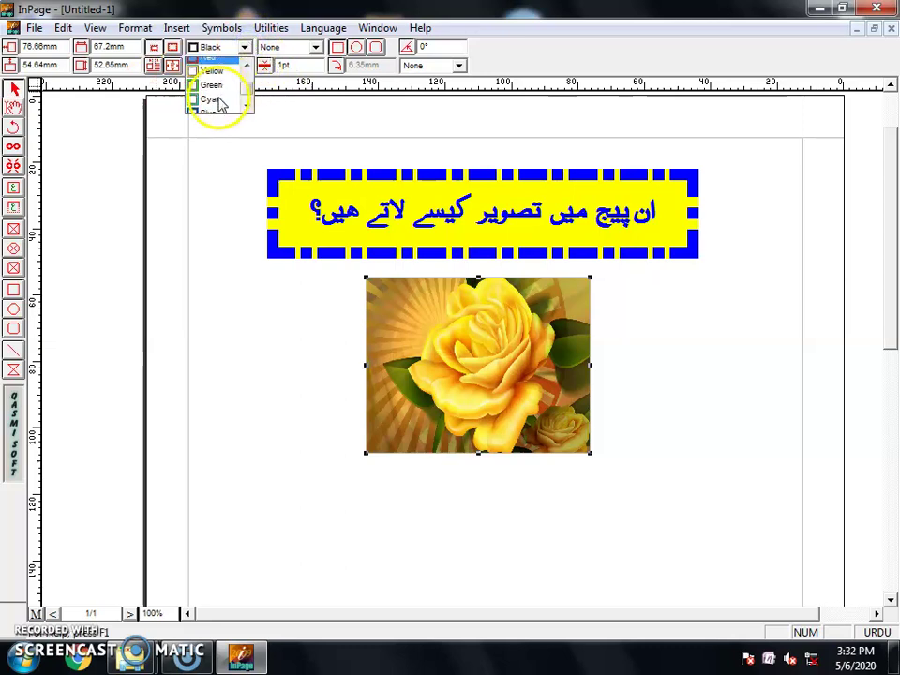
left_click(212, 63)
left_click(243, 66)
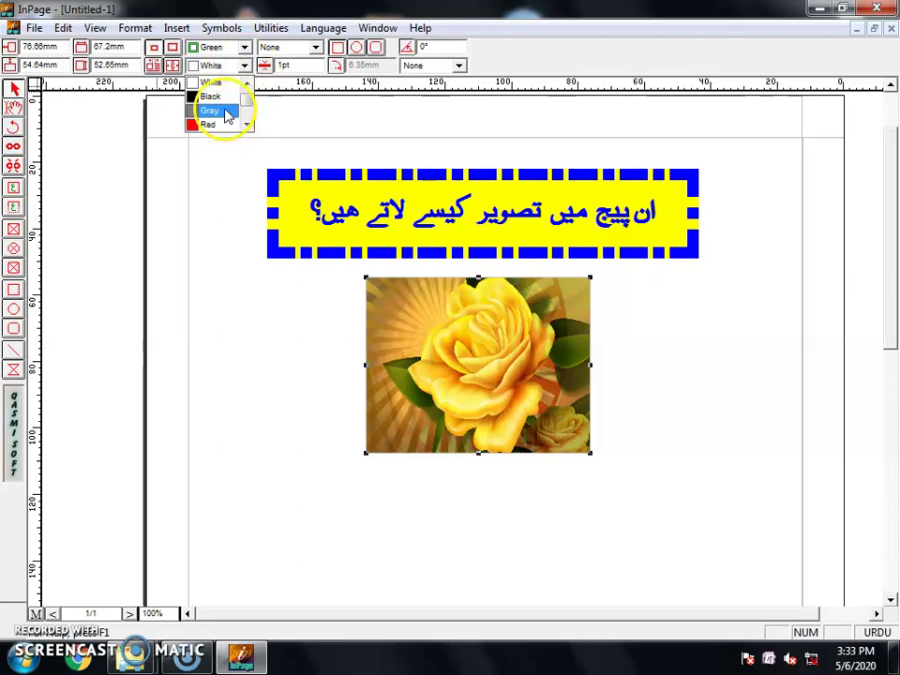
left_click(223, 124)
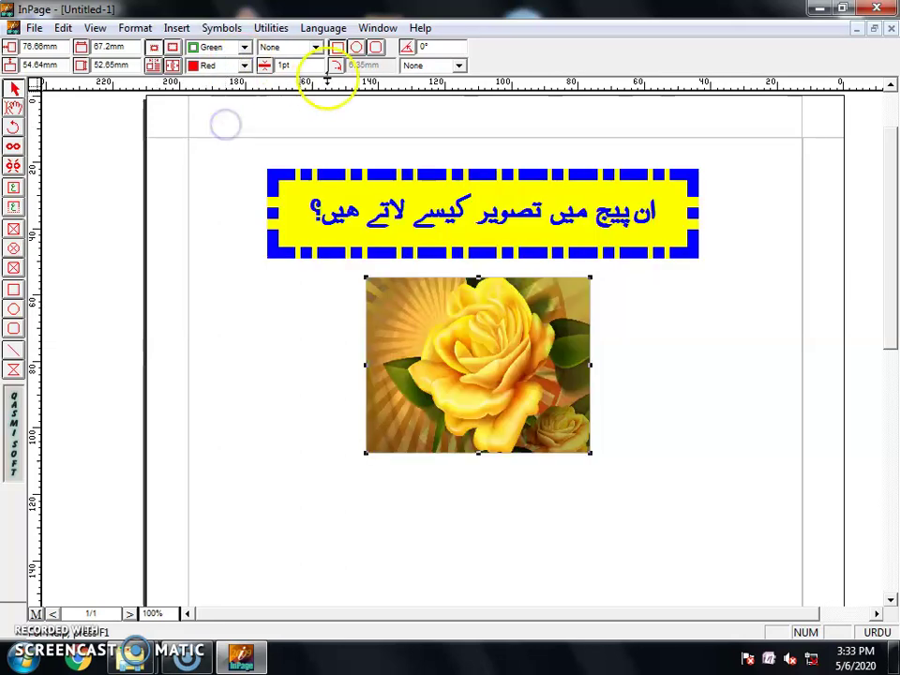
Apply the thin dashed-line-with-diamonds border style to the picture box at 5pt thickness.
left_click(316, 48)
scroll(286, 92, "down", 4)
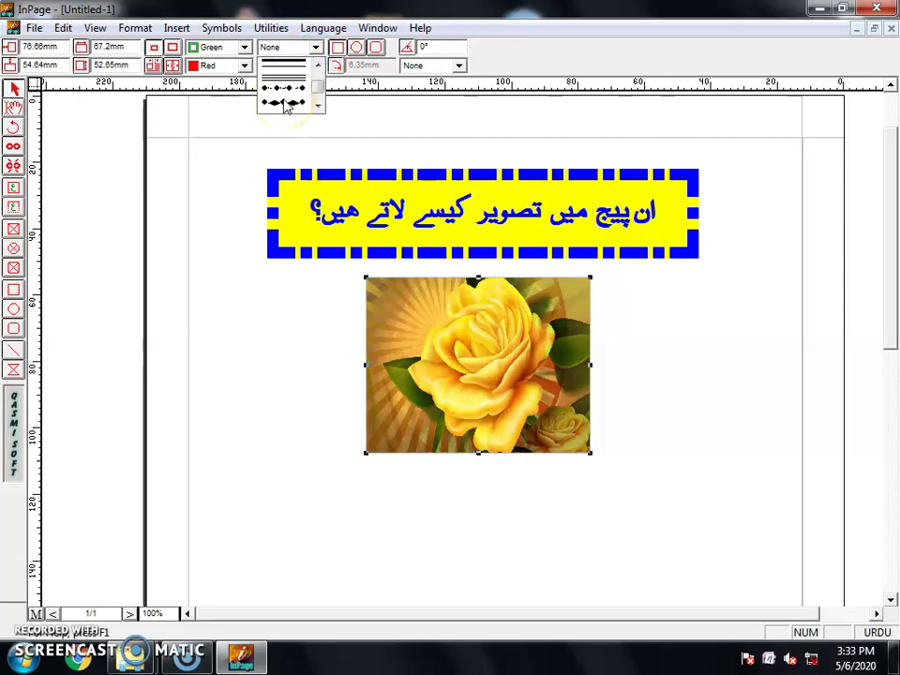
scroll(285, 92, "up", 3)
left_click(285, 91)
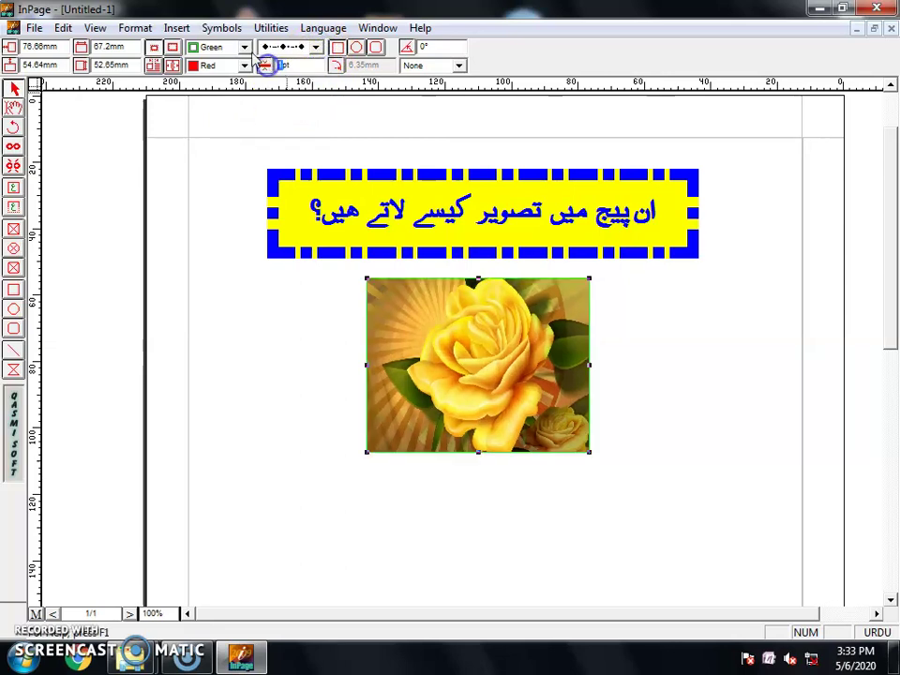
key("Return")
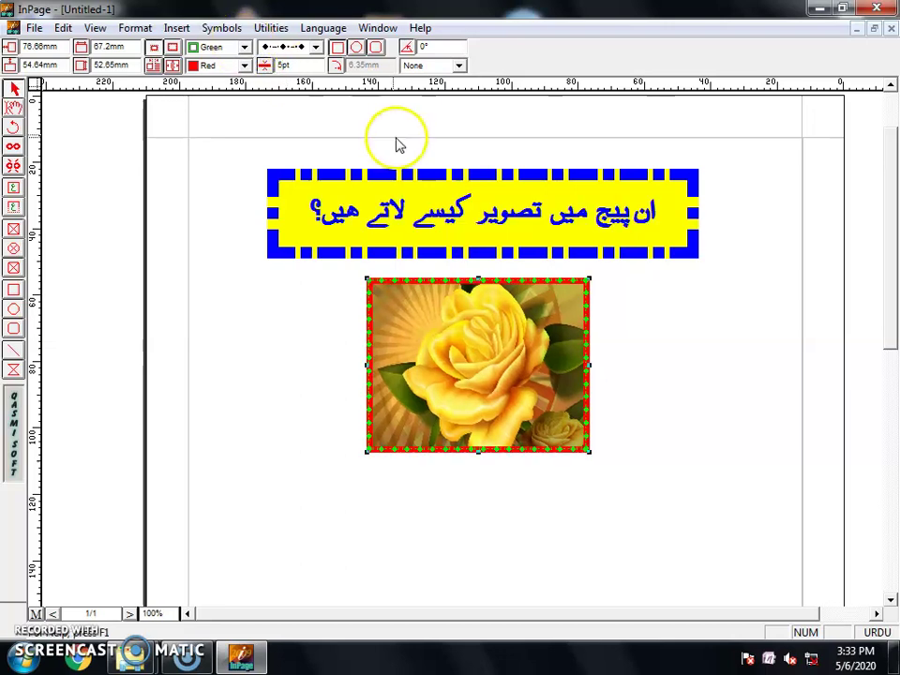
Change the picture box's fill colour to Blue and move the box down to about 81.16 mm, 66.55 mm.
left_click(244, 66)
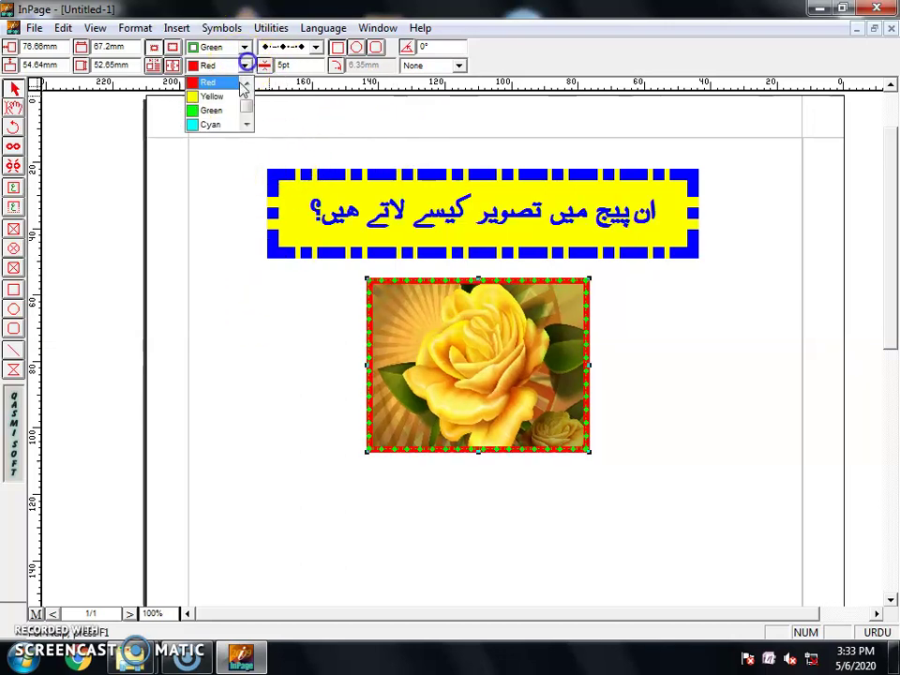
scroll(229, 118, "down", 2)
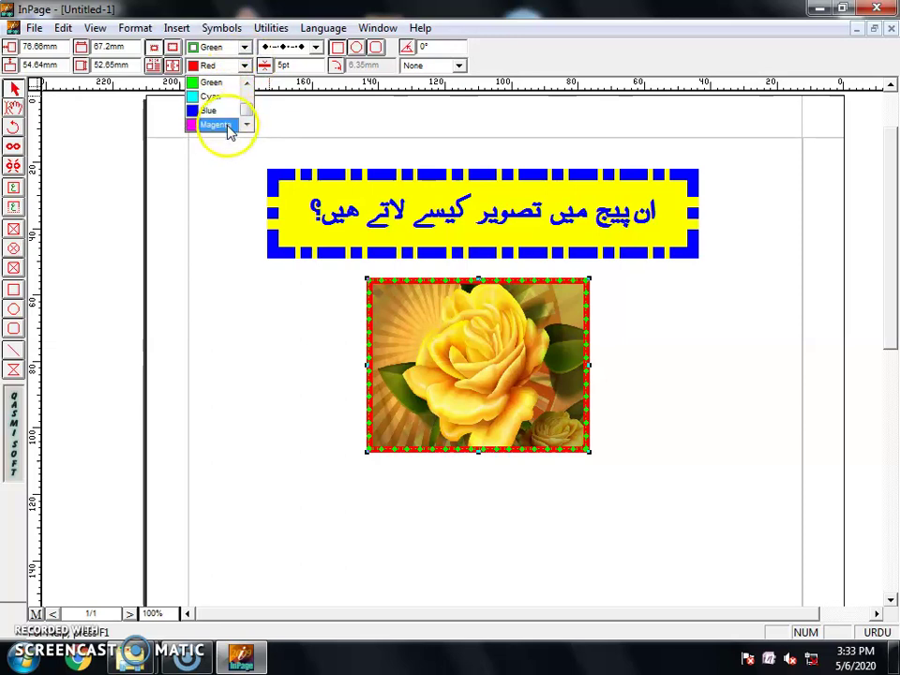
left_click(225, 112)
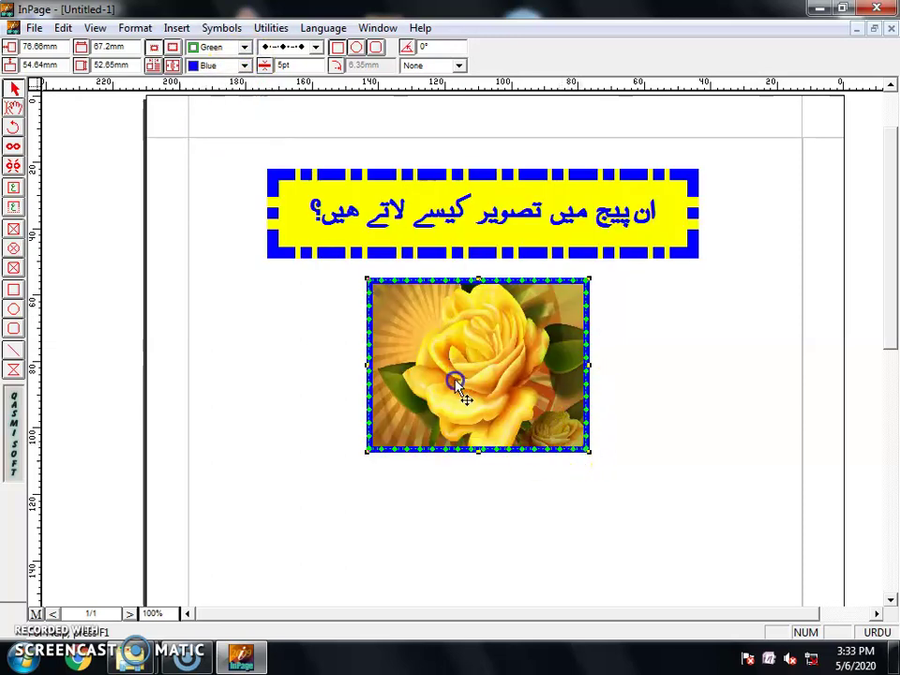
left_click_drag(456, 283, 437, 328)
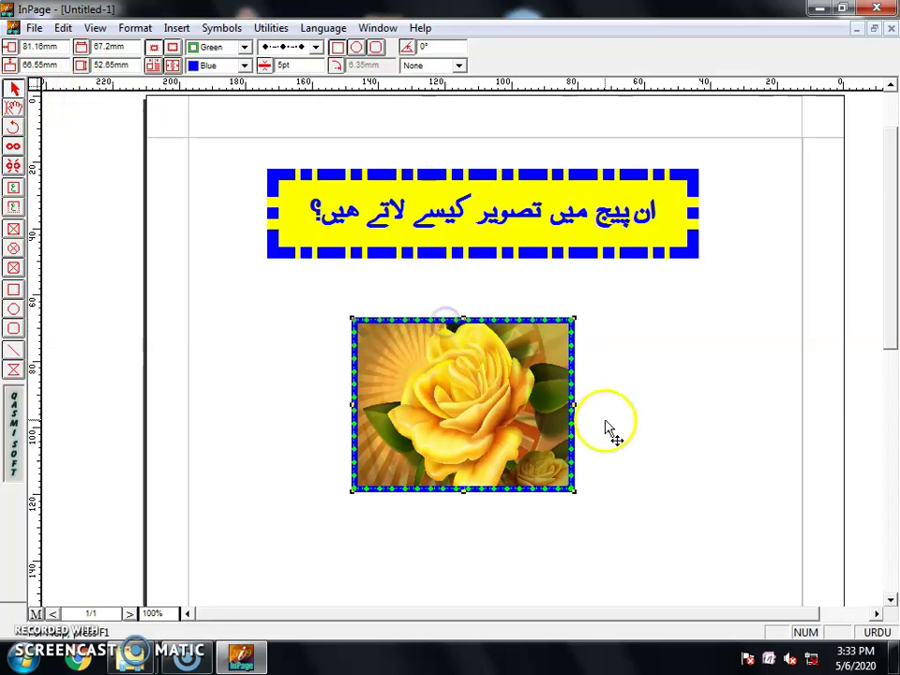
Change the picture box's border colour to Yellow and its border thickness to 10pt, and deselect the box.
left_click(243, 47)
scroll(231, 85, "up", 2)
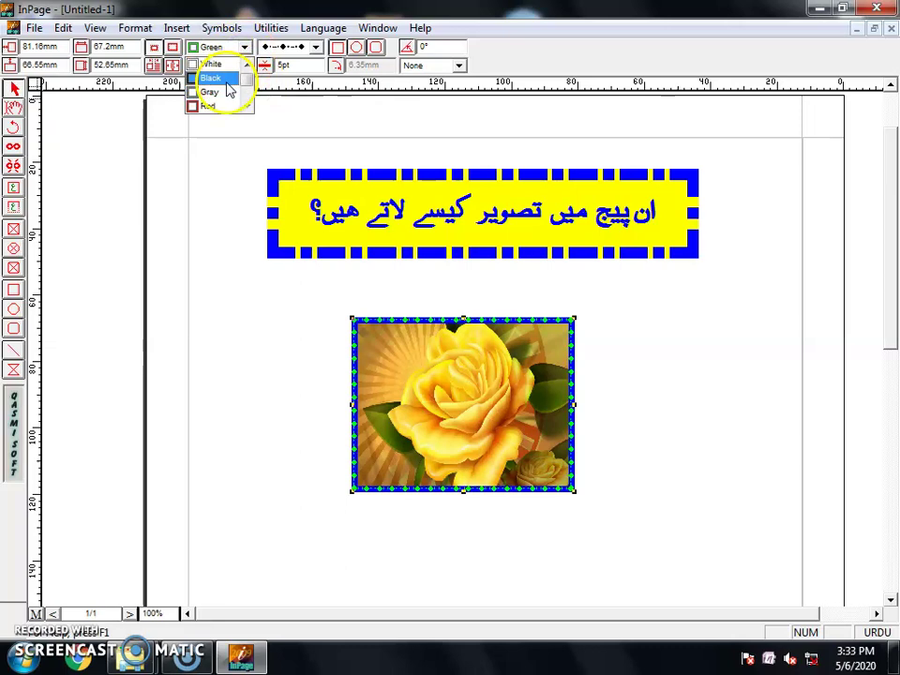
scroll(233, 87, "down", 1)
left_click(228, 81)
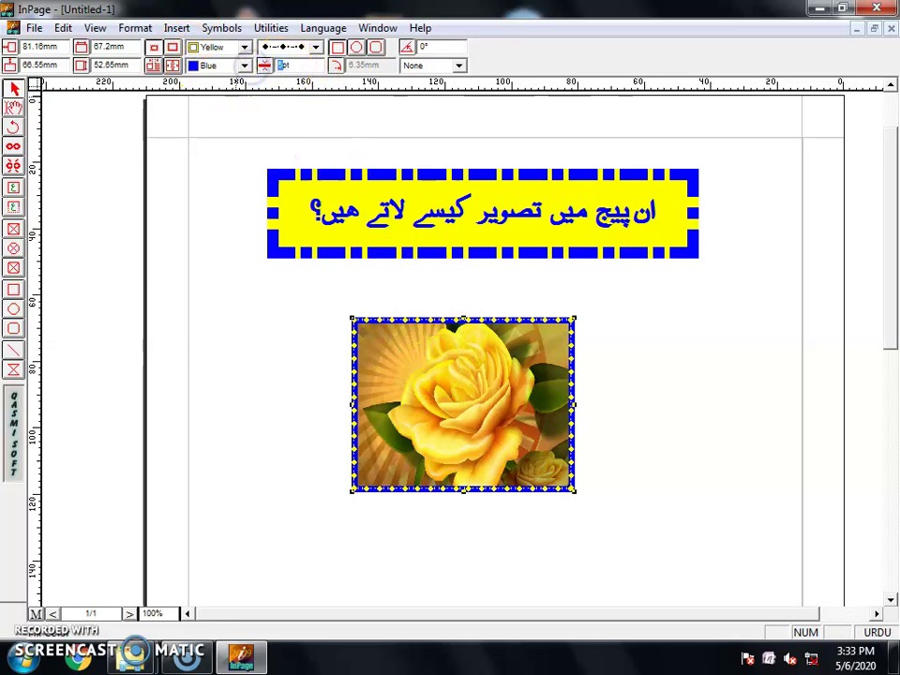
type("10")
key("Return")
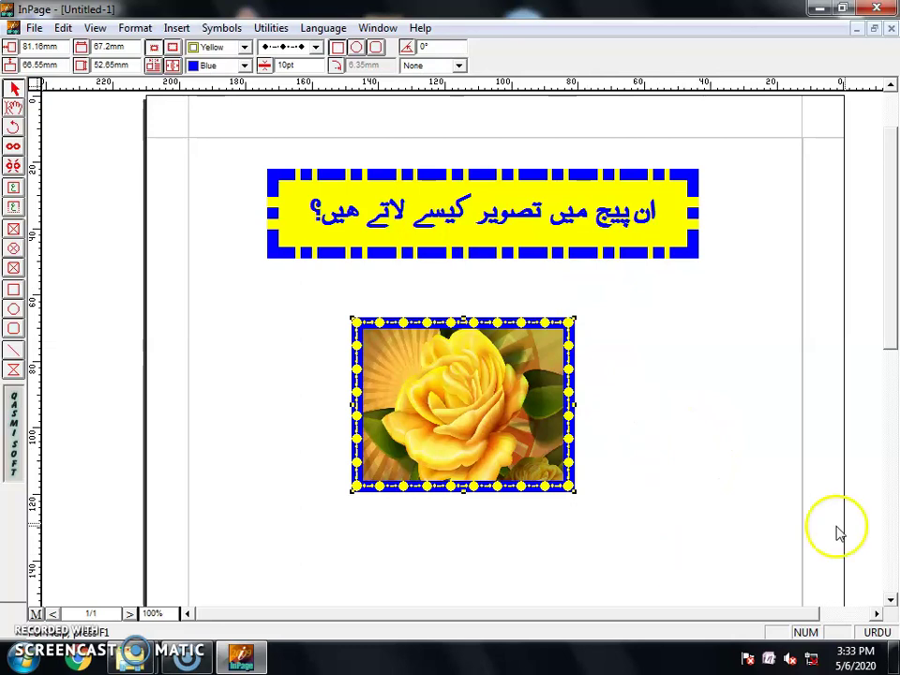
left_click(757, 447)
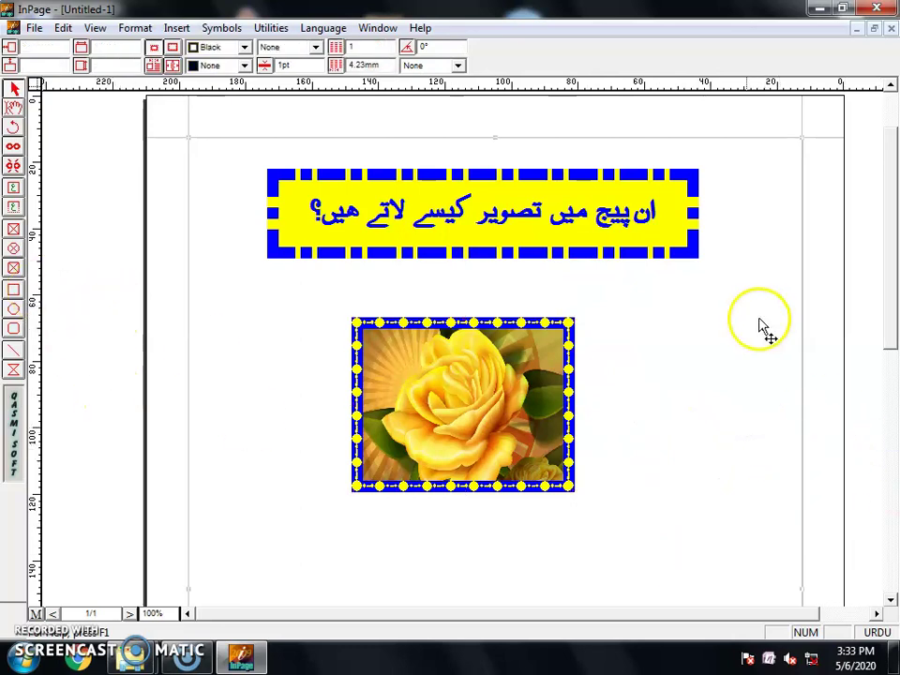
Draw an elliptical picture box about 52 mm wide and 56 mm high below the rose picture, towards its left side.
left_click_drag(894, 374, 894, 397)
left_click(13, 266)
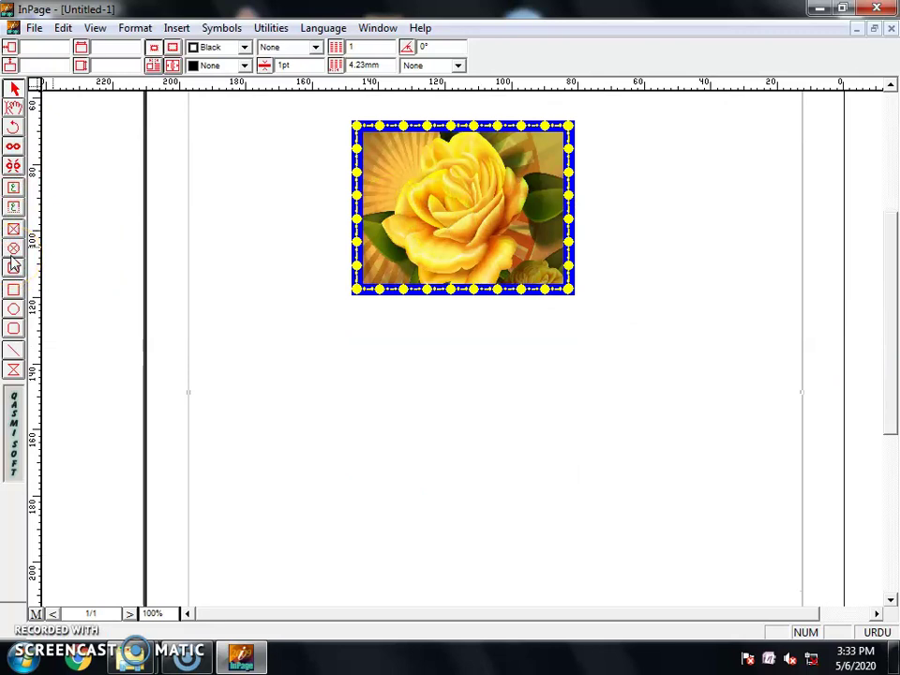
left_click(13, 250)
left_click_drag(244, 333, 421, 518)
Import the blue flower picture "1 (27)" from the Wallpapers folder into the elliptical picture box.
double_click(322, 440)
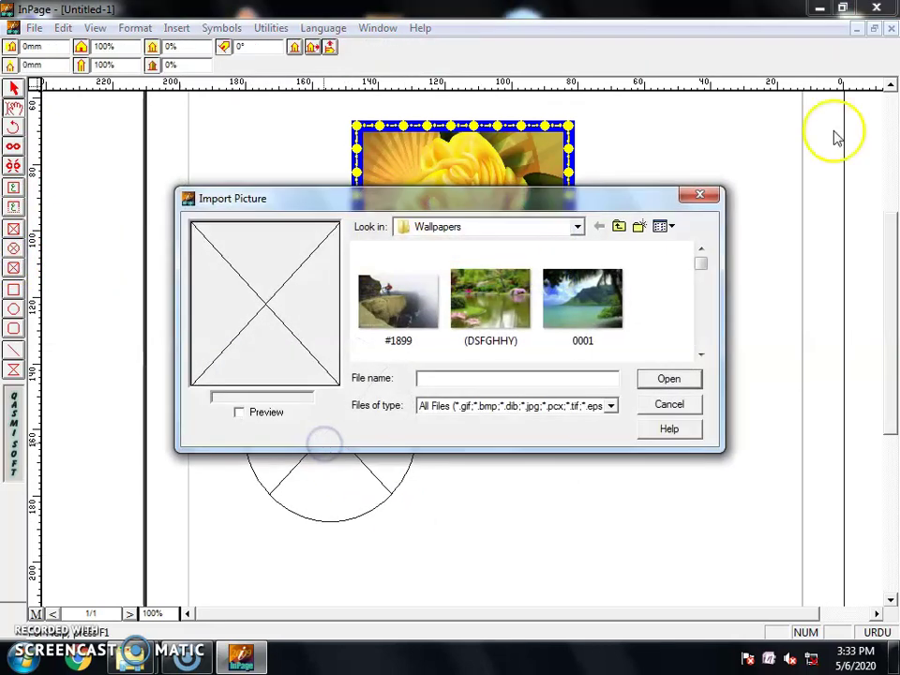
left_click_drag(705, 267, 701, 246)
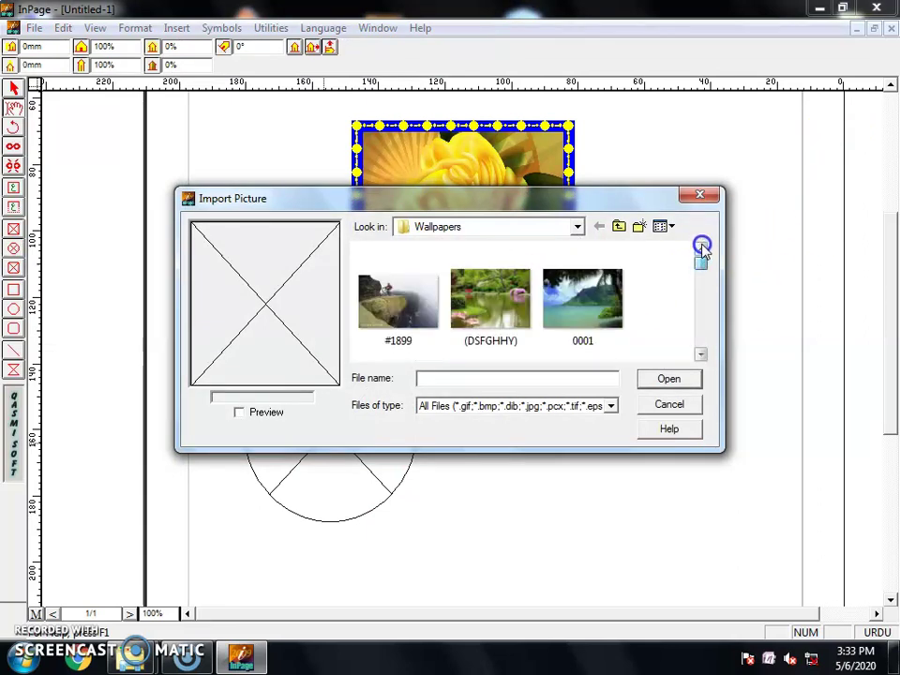
left_click(702, 353)
left_click(702, 354)
left_click(492, 256)
left_click(413, 357)
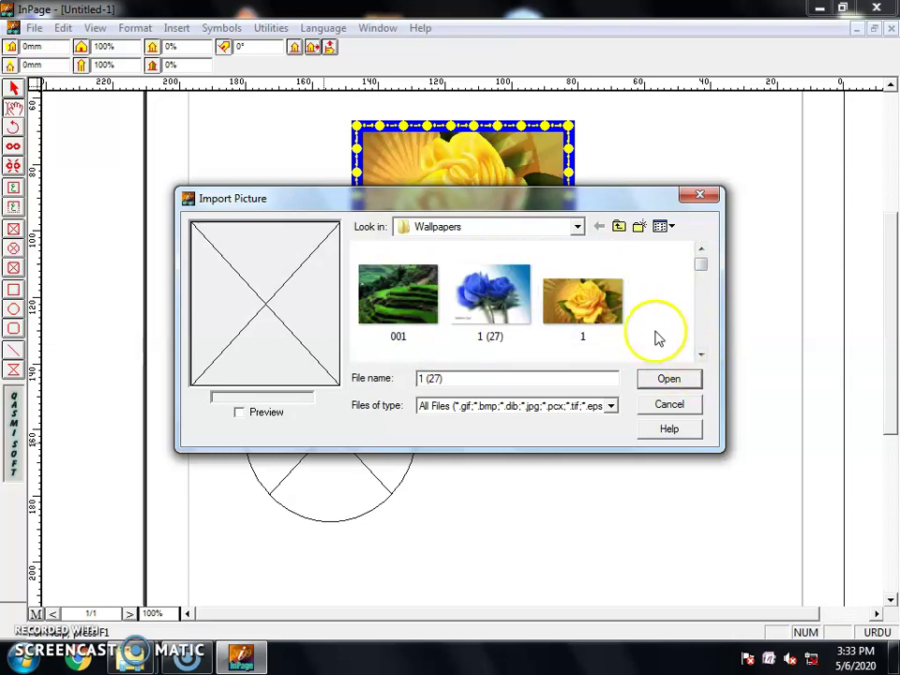
left_click(668, 380)
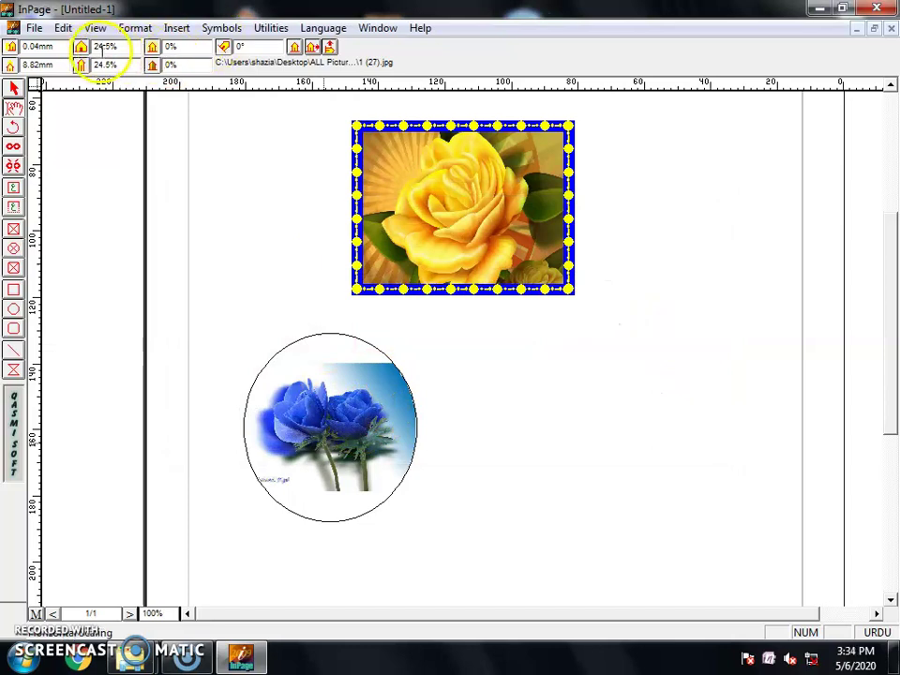
Shift the blue flower picture inside the elliptical box and set its horizontal scaling to 30.5%.
left_click_drag(316, 402, 378, 451)
left_click(110, 82)
left_click(97, 49)
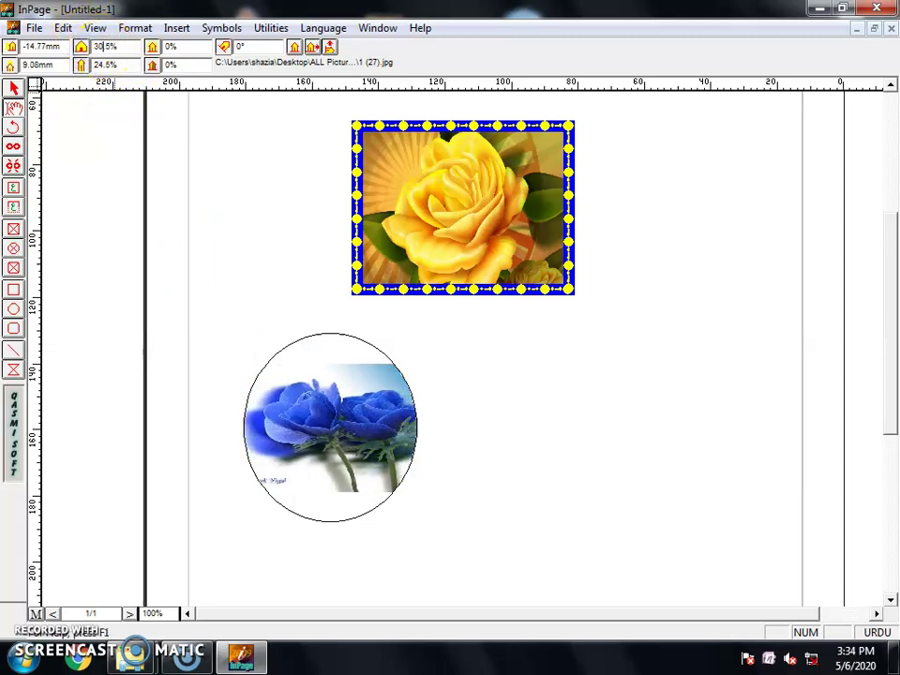
type("30.5")
key("Return")
Reposition the blue flower picture to about -8.42 mm, 0.09 mm inside the oval and set its vertical scaling to 36.5%.
left_click_drag(334, 488, 338, 439)
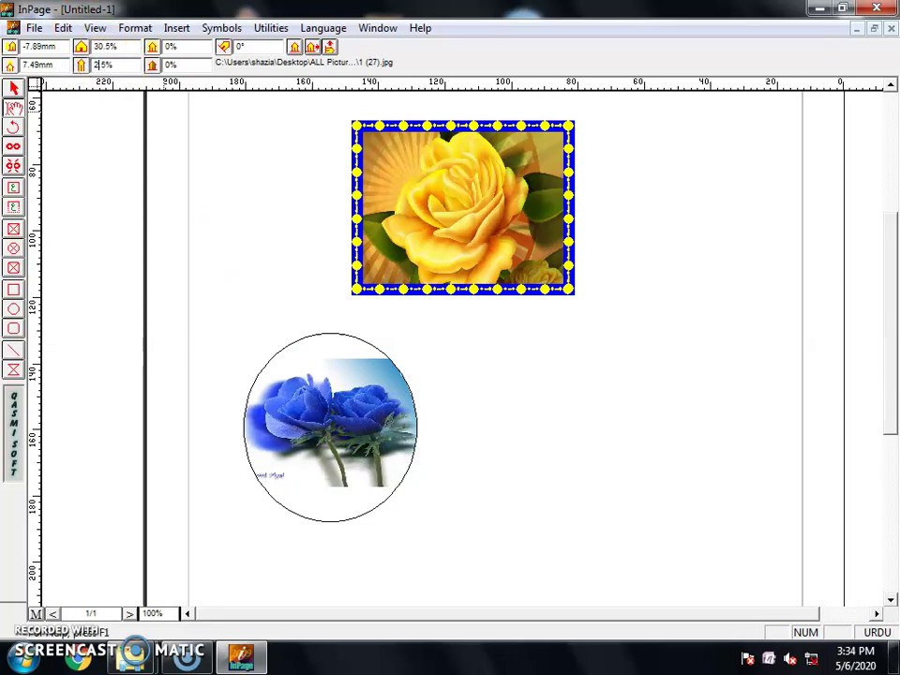
key("Return")
left_click_drag(292, 366, 295, 397)
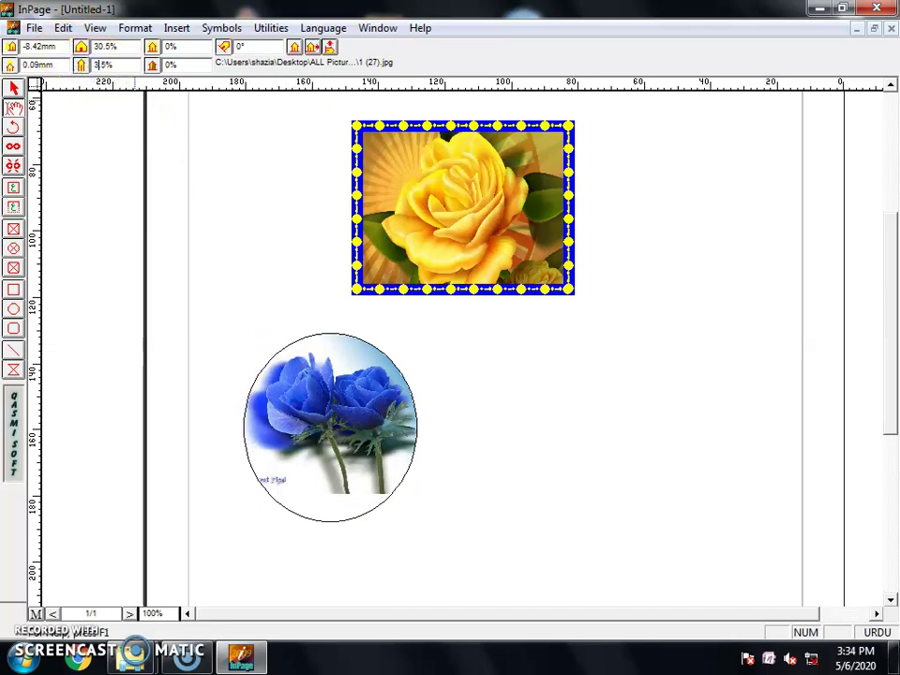
key("Return")
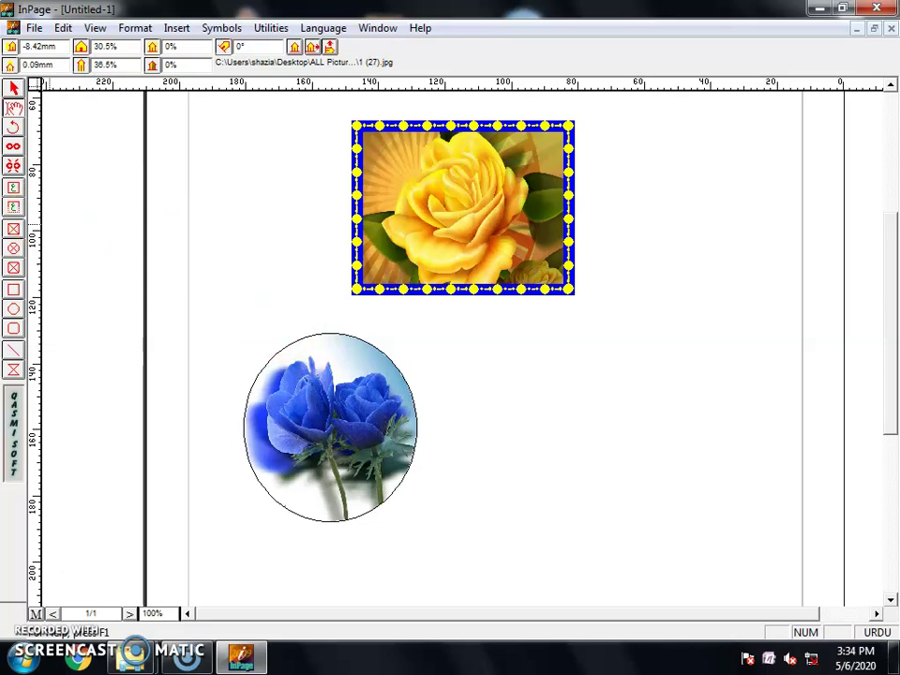
Give the elliptical picture box a Blue border colour and a Red fill colour.
left_click(14, 88)
left_click(322, 346)
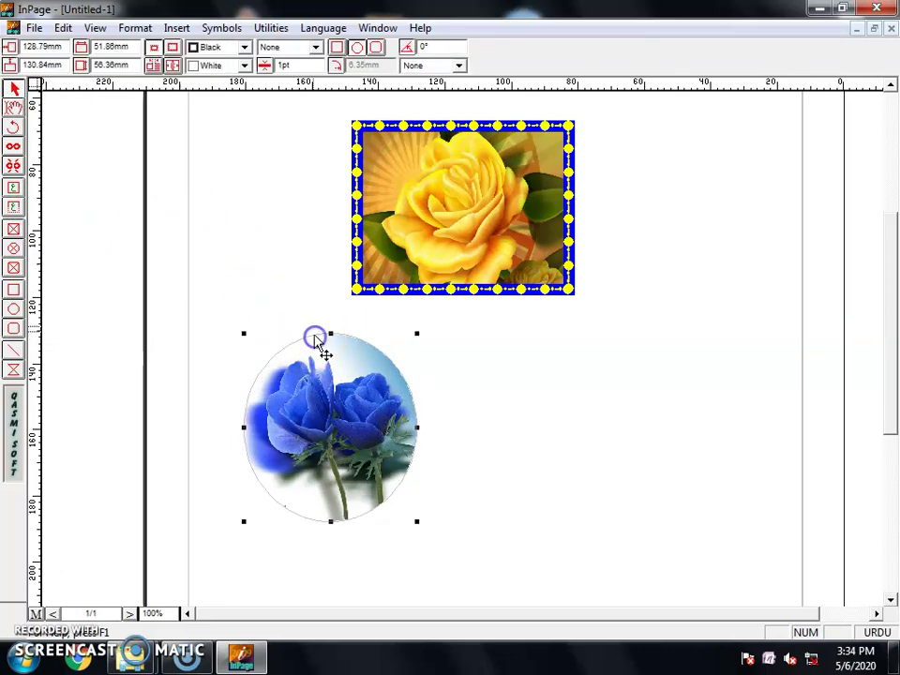
left_click(244, 46)
scroll(211, 103, "down", 1)
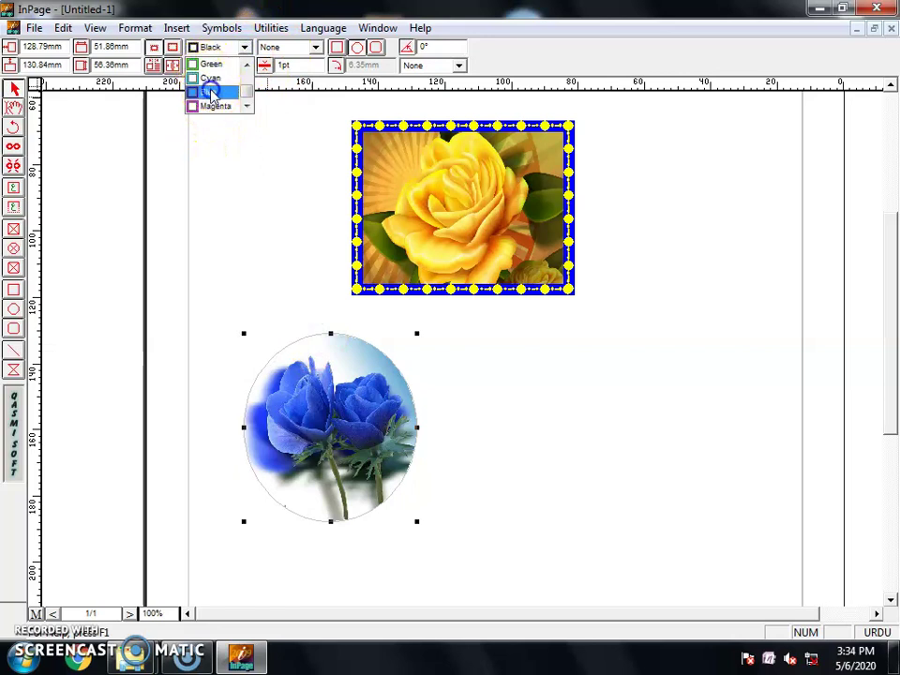
left_click(211, 93)
left_click(244, 65)
scroll(235, 101, "down", 1)
scroll(243, 88, "up", 1)
scroll(215, 108, "down", 1)
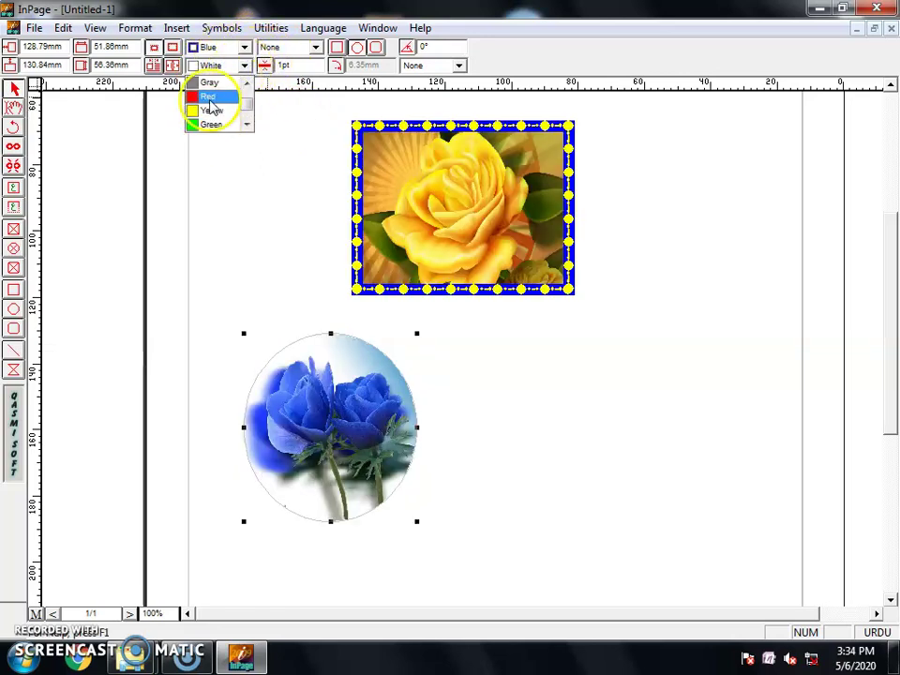
left_click(210, 98)
Apply the repeated V-shaped border style to the elliptical picture box at 10pt thickness and deselect the box.
left_click(316, 47)
scroll(286, 83, "down", 2)
left_click(286, 88)
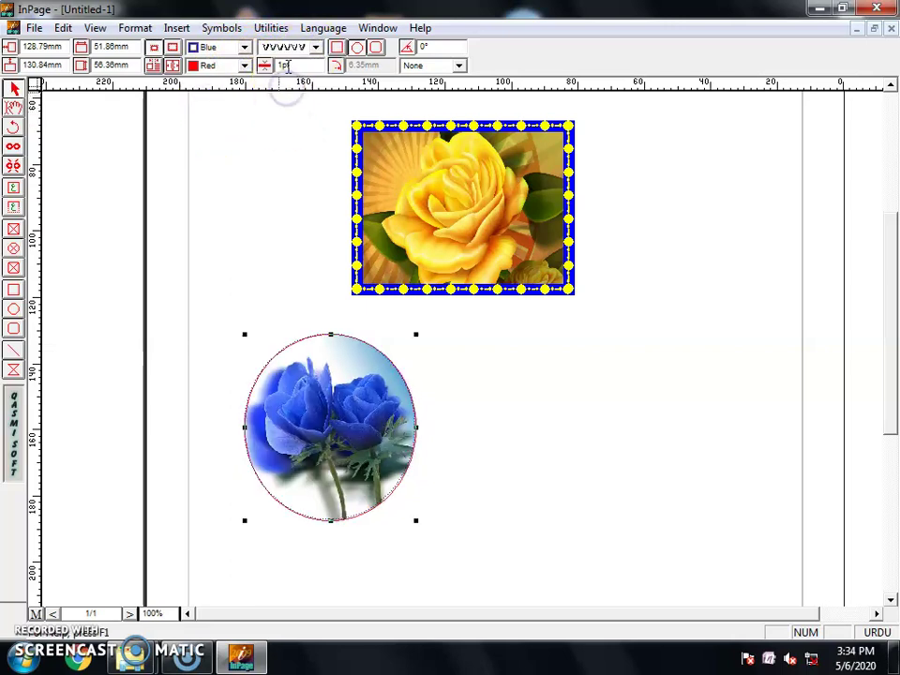
key("Return")
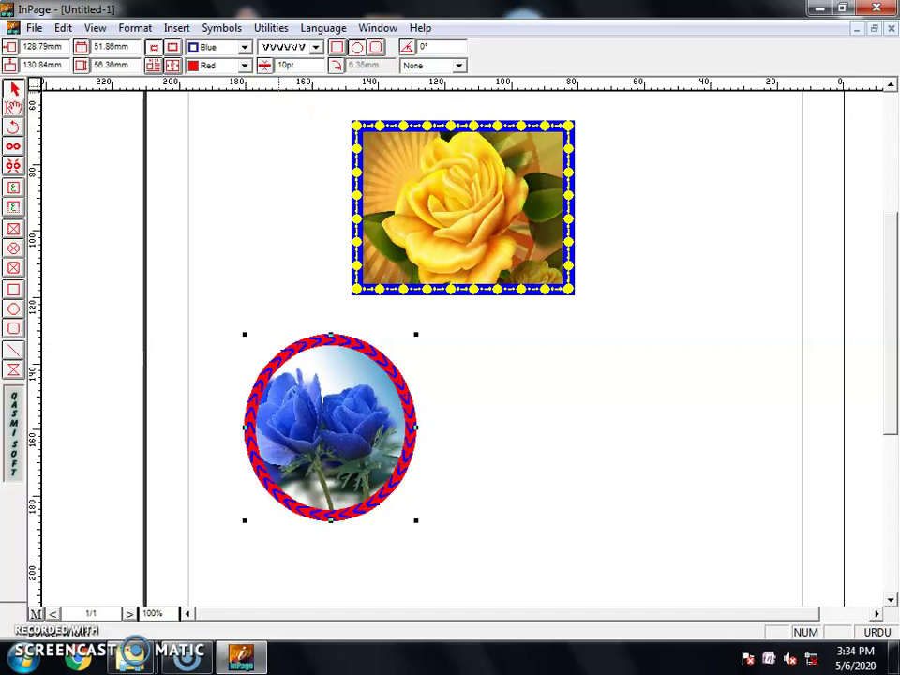
left_click(543, 384)
Shift the blue flower picture slightly to the right within its elliptical frame and deselect it.
left_click(305, 404)
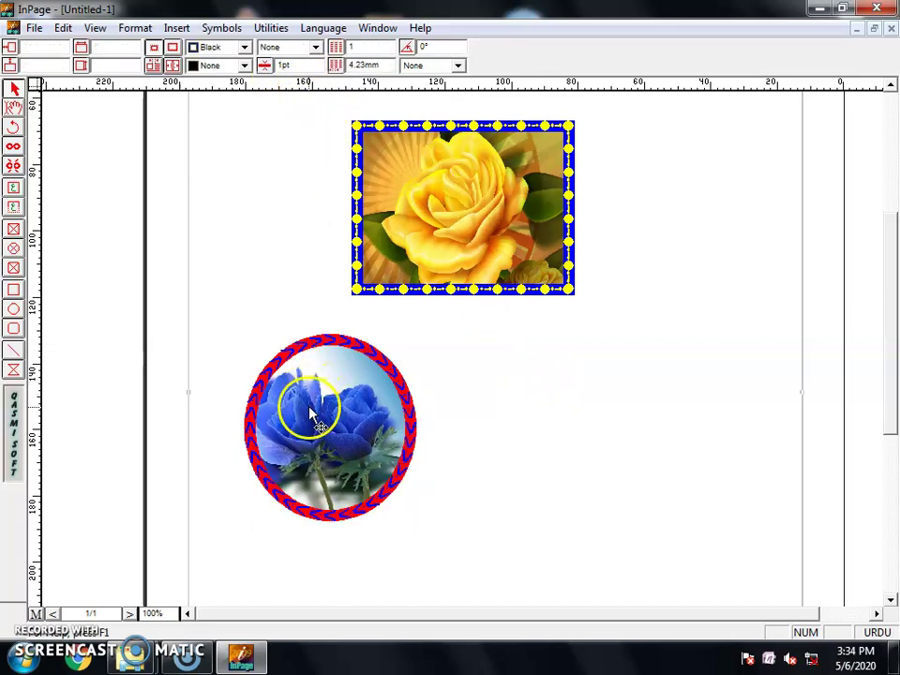
left_click(14, 107)
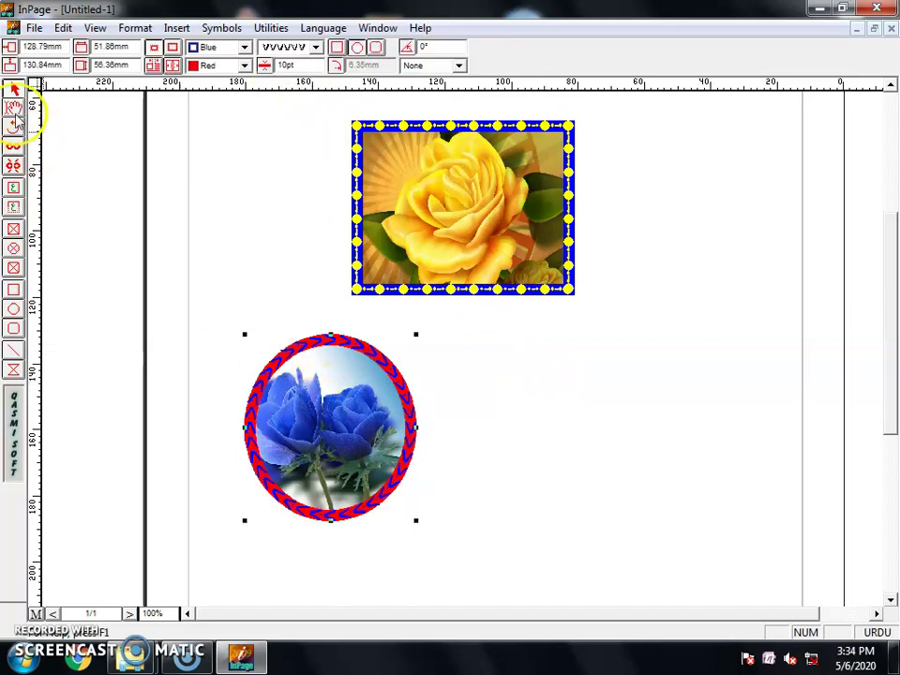
left_click(338, 405)
left_click_drag(338, 406, 352, 402)
left_click(531, 418)
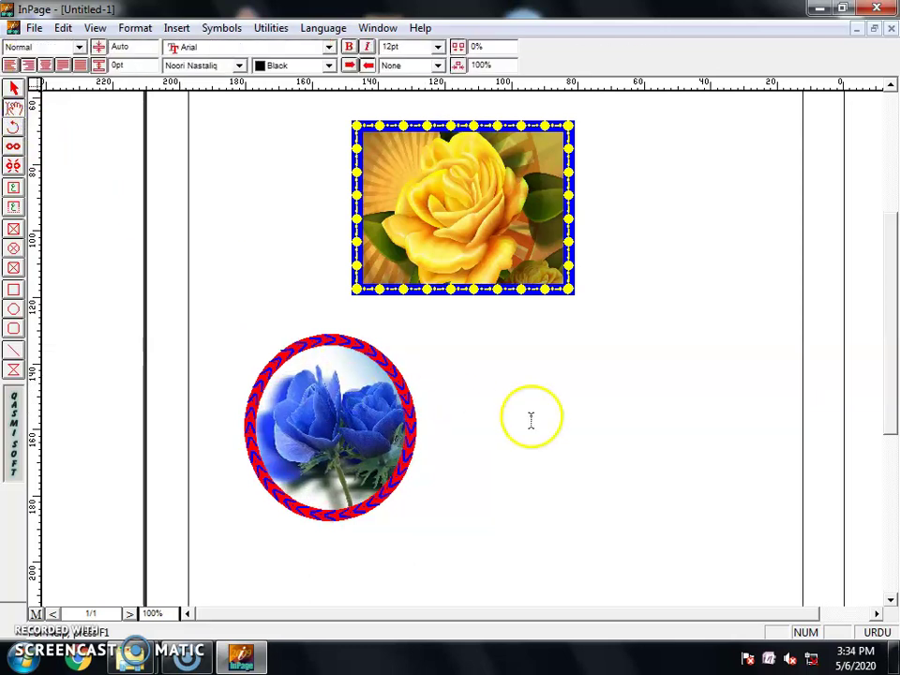
Draw a rounded-corner picture box about 61 mm wide and 53 mm high to the right of the elliptical box.
left_click(16, 268)
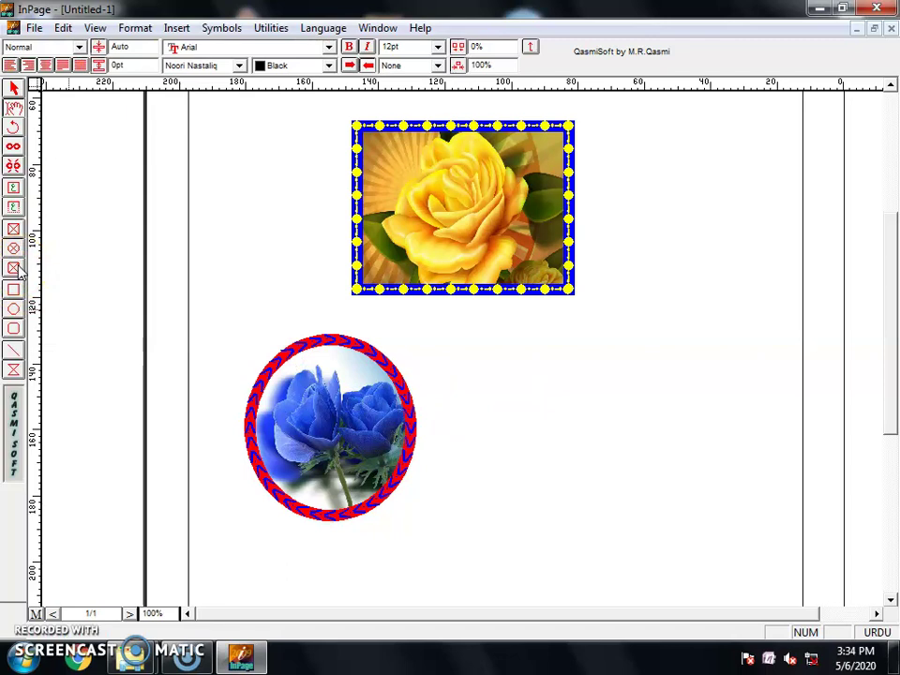
left_click(16, 268)
left_click_drag(476, 364, 681, 540)
Import the pink flower picture "2" from the Wallpapers folder into the rounded-corner picture box.
double_click(572, 452)
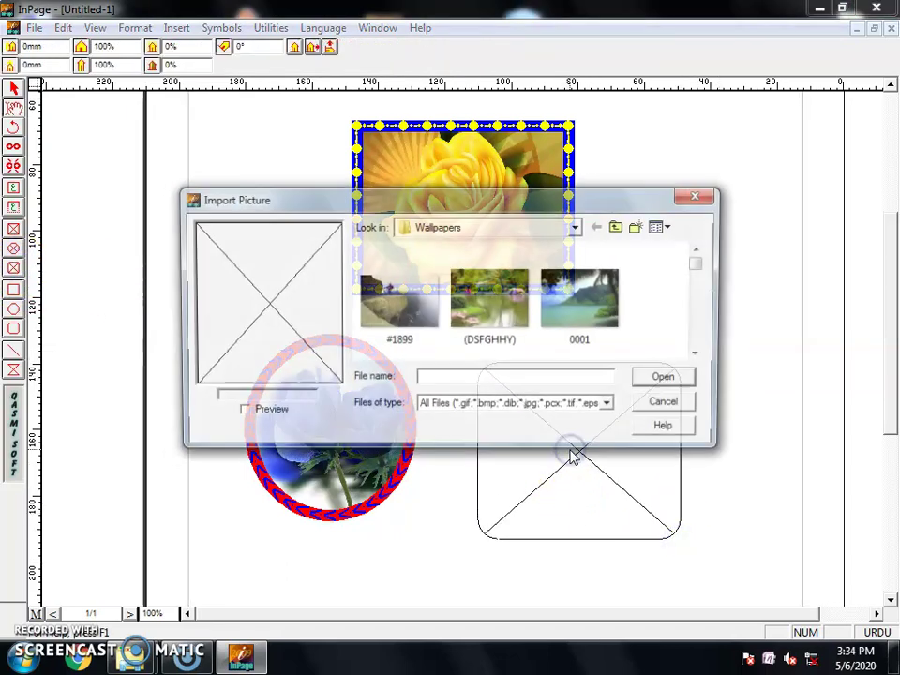
left_click(700, 355)
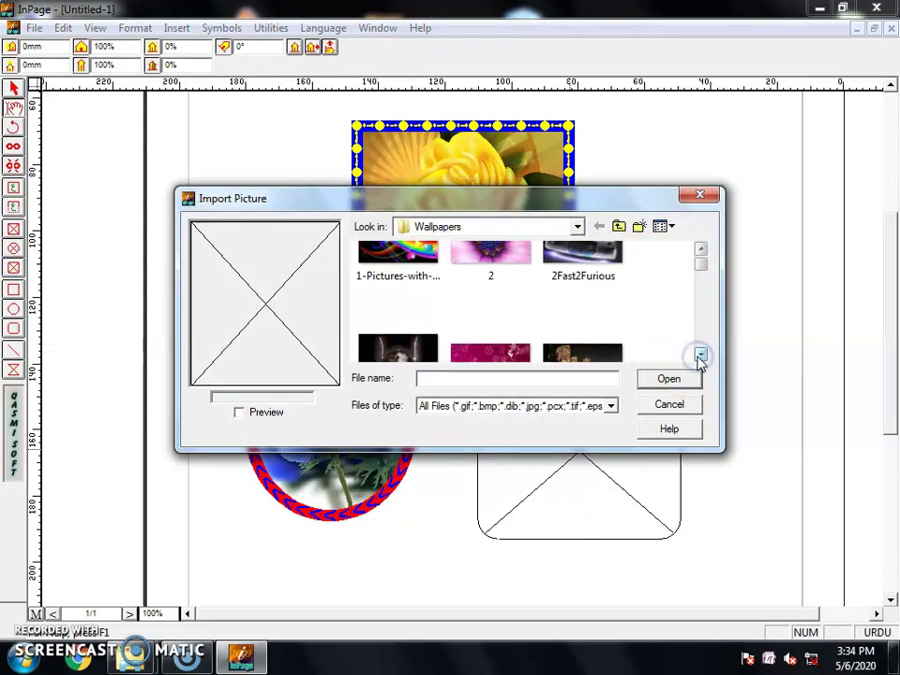
left_click(701, 355)
left_click(701, 248)
left_click(489, 303)
left_click(671, 380)
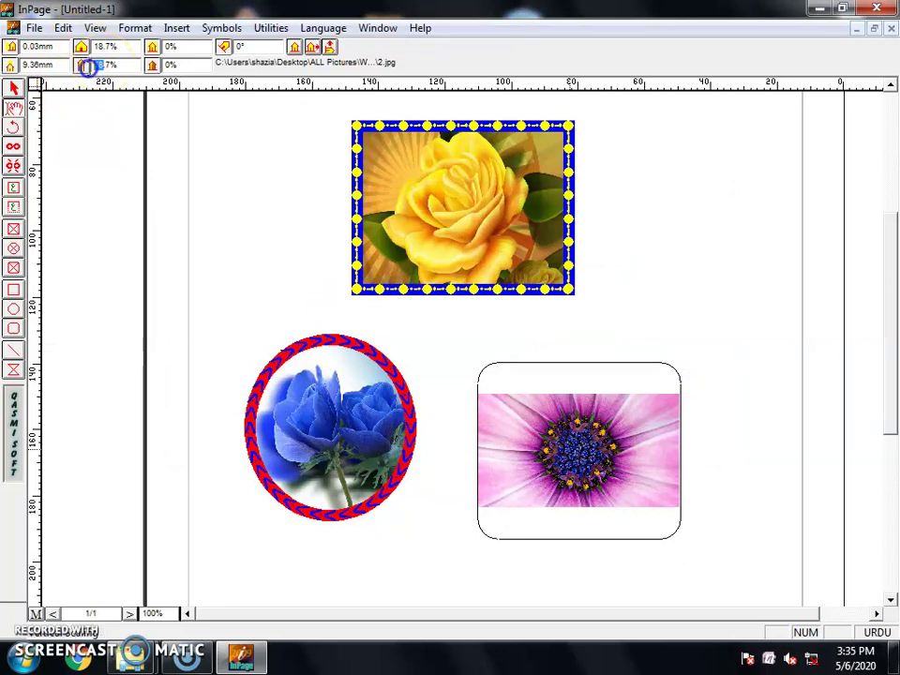
Try vertical scaling values of 30% and 25% on the pink flower picture.
key("Return")
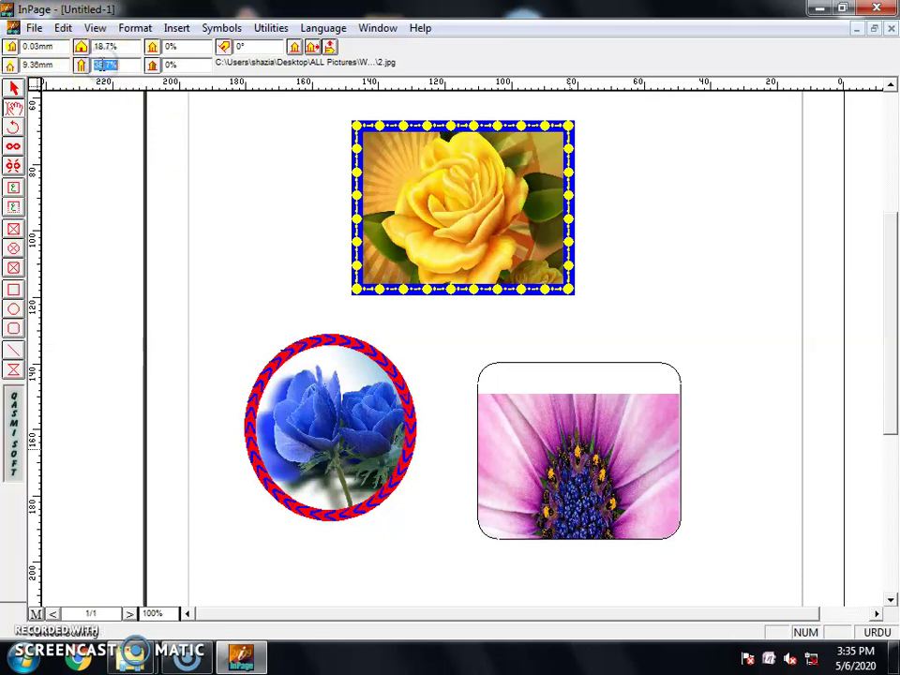
key("Return")
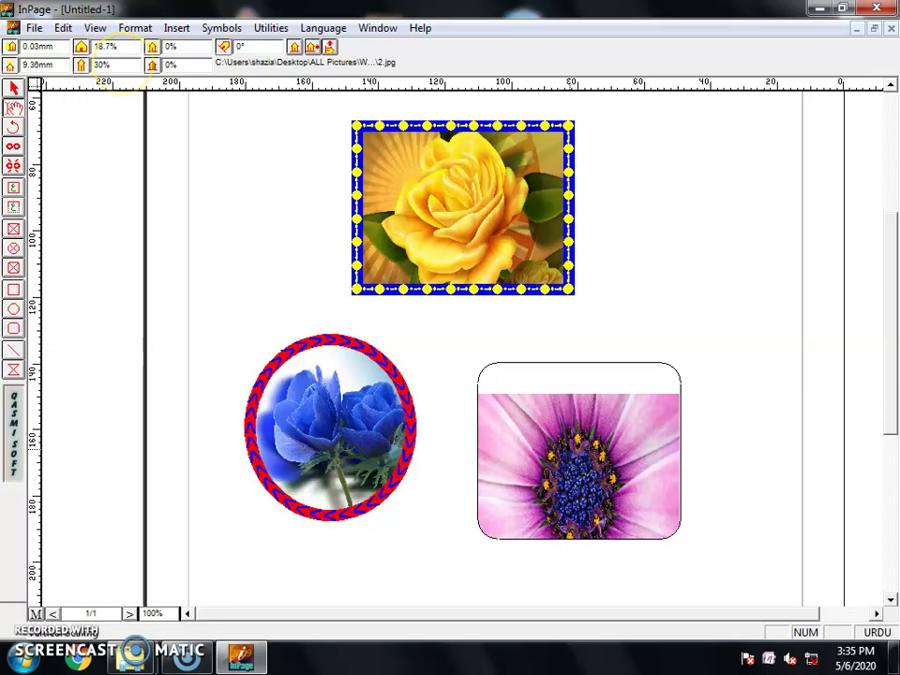
left_click(96, 64)
double_click(95, 65)
type("25")
key("Return")
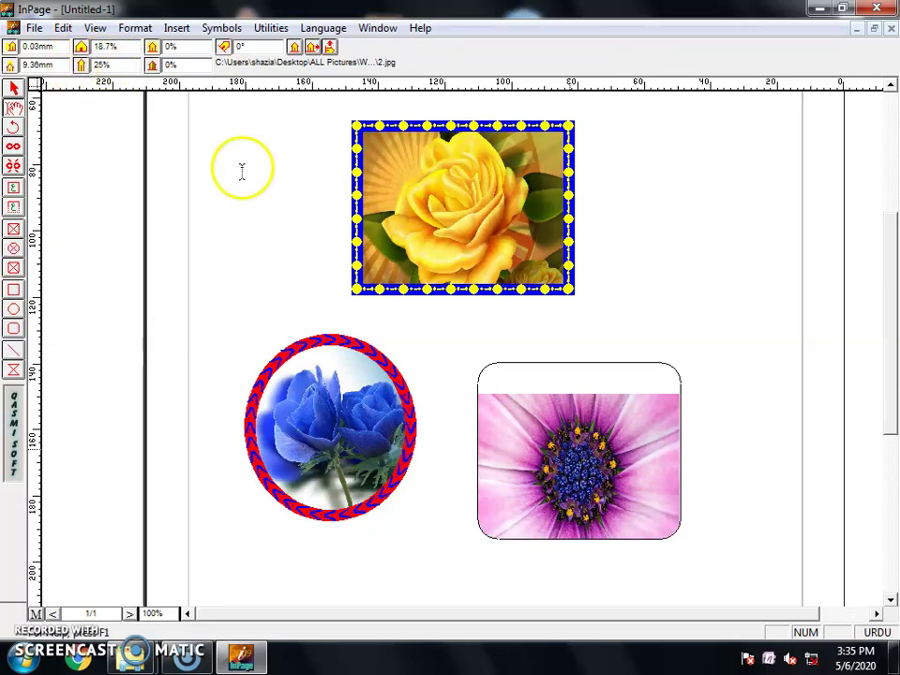
Move the pink flower picture to about -1.03 mm, -2.02 mm in its box and scale it to 20.7% horizontally and 30% vertically.
left_click_drag(562, 488, 563, 460)
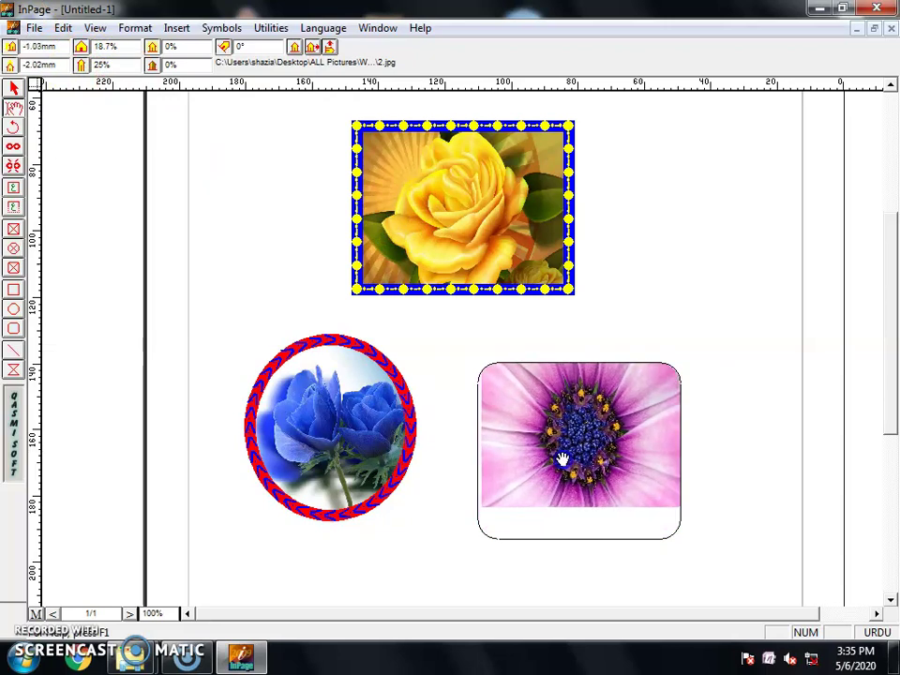
left_click_drag(98, 65, 68, 65)
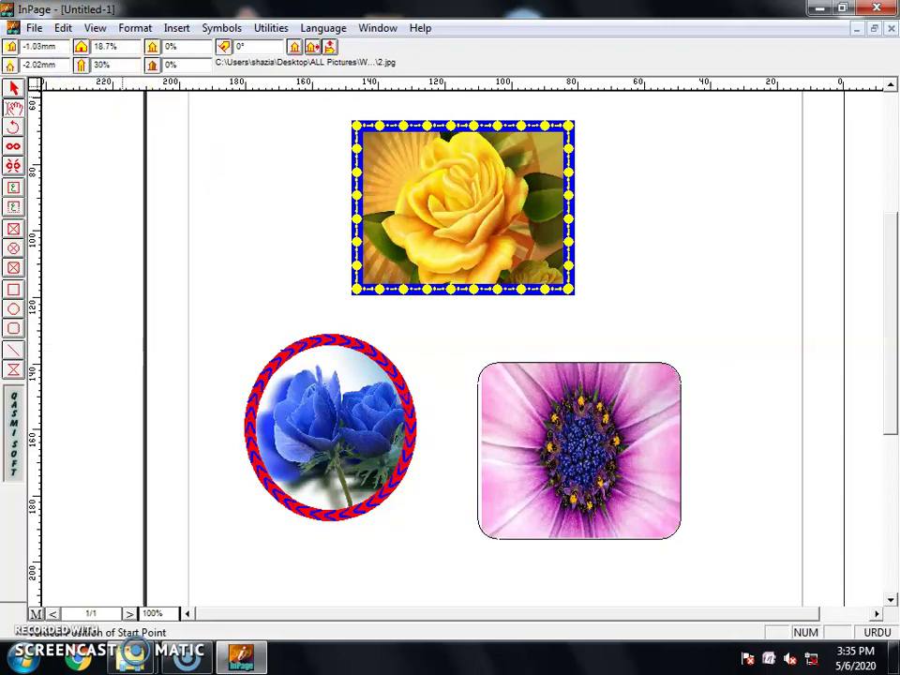
type("20.7")
key("Return")
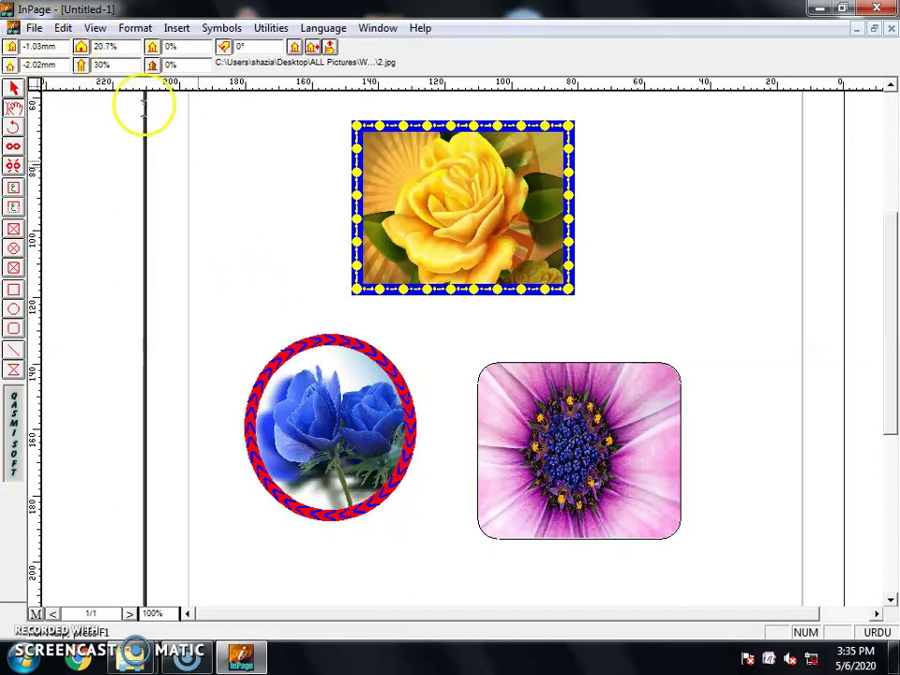
Give the rounded-corner picture box a Red border colour and a Yellow fill colour.
left_click(15, 89)
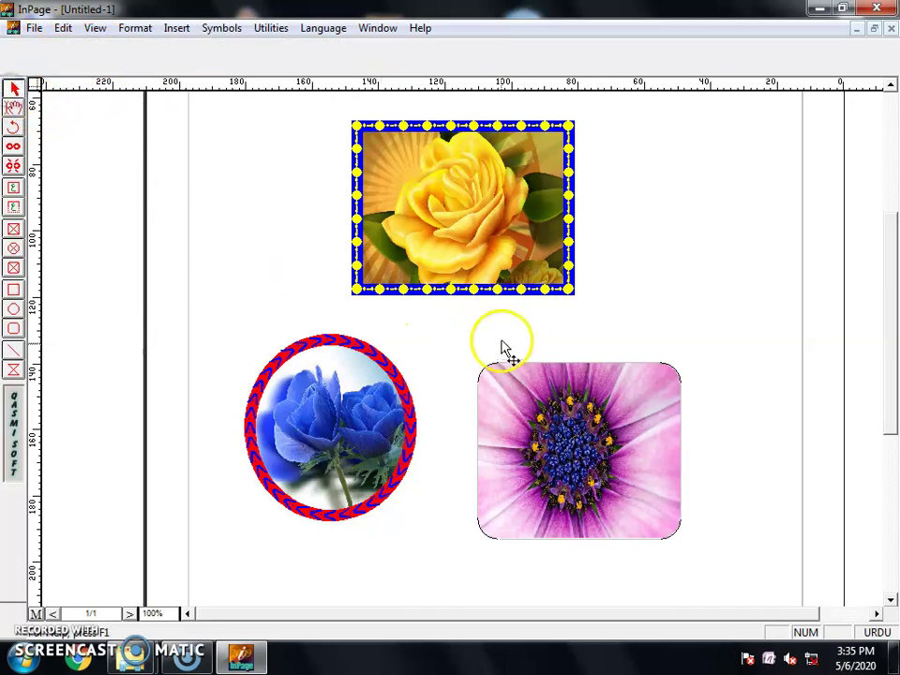
left_click(490, 374)
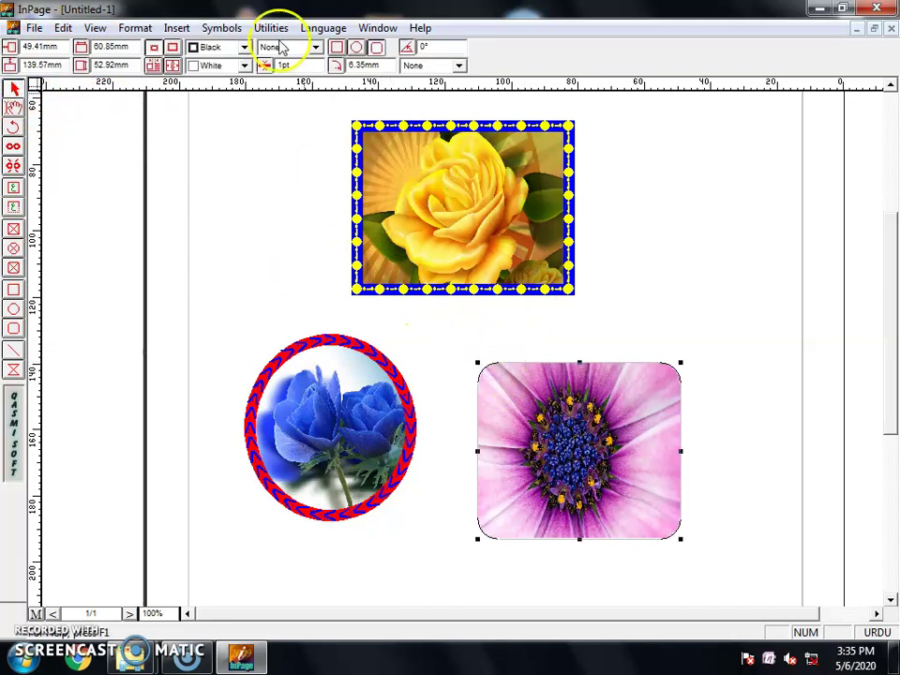
left_click(244, 47)
scroll(230, 86, "down", 2)
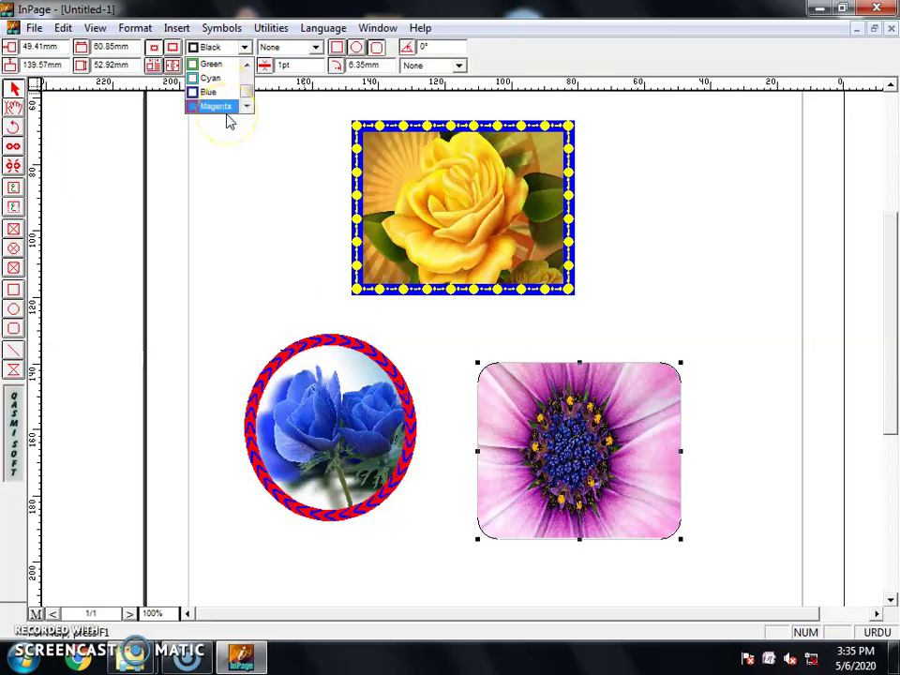
scroll(227, 121, "up", 3)
left_click(225, 106)
left_click(244, 65)
scroll(227, 110, "down", 3)
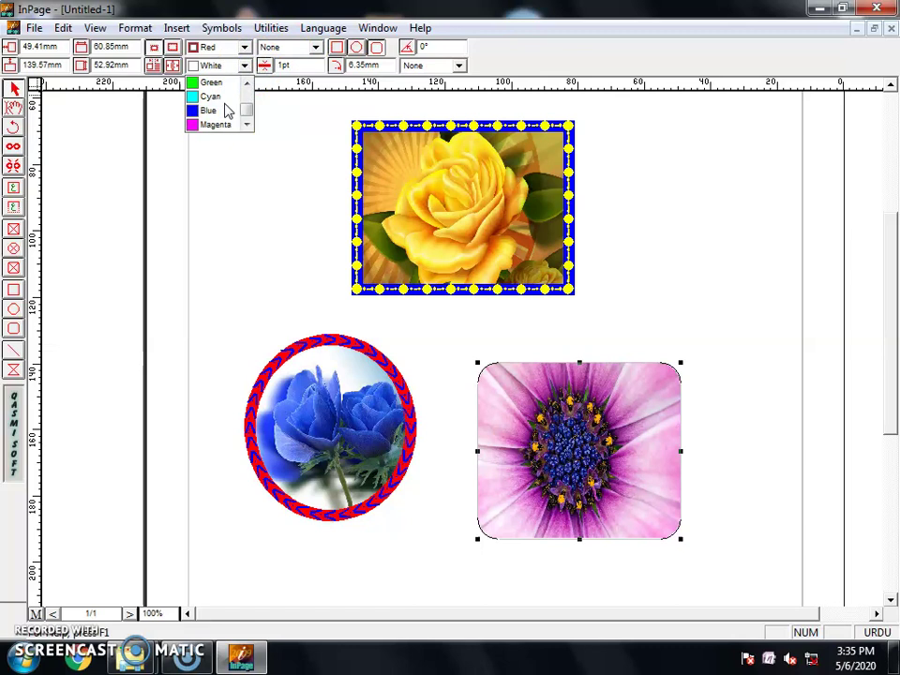
scroll(223, 107, "up", 3)
left_click(221, 110)
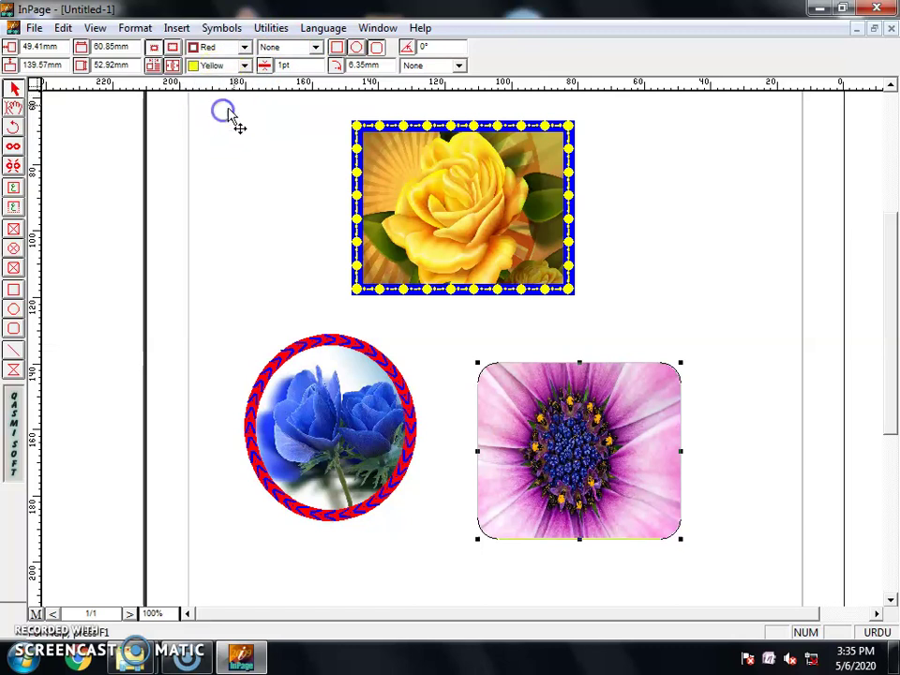
Apply the opposing small triangles border style to the rounded-corner box at 10pt thickness and deselect the box.
left_click(316, 46)
scroll(273, 90, "down", 5)
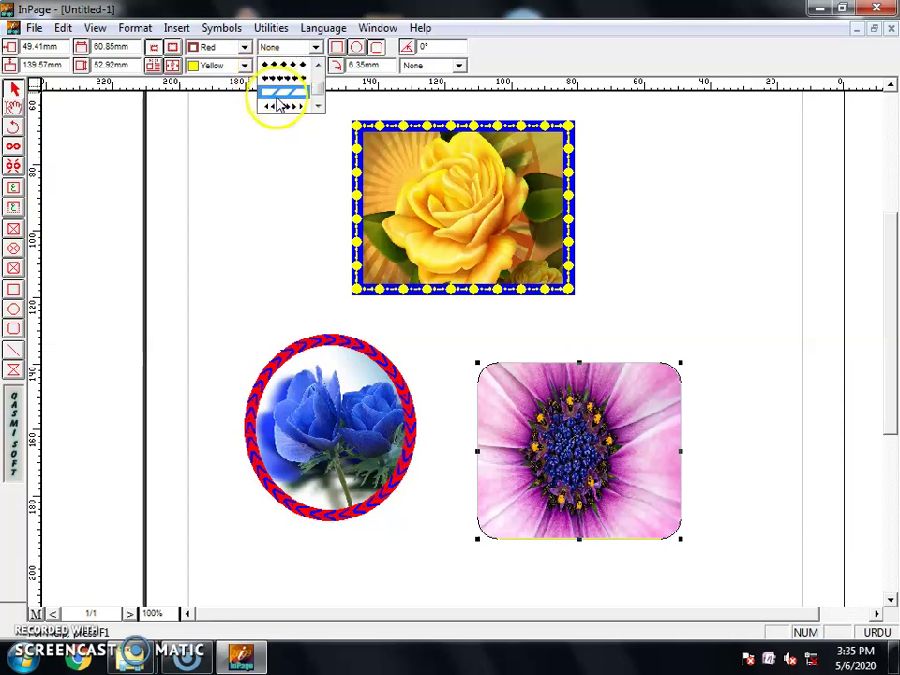
left_click(286, 105)
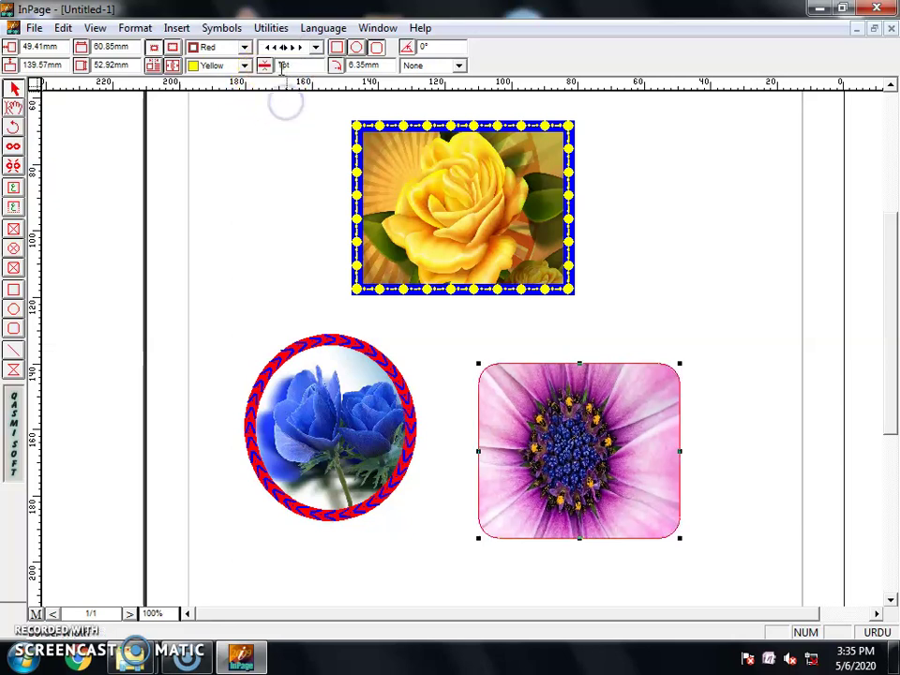
key("Return")
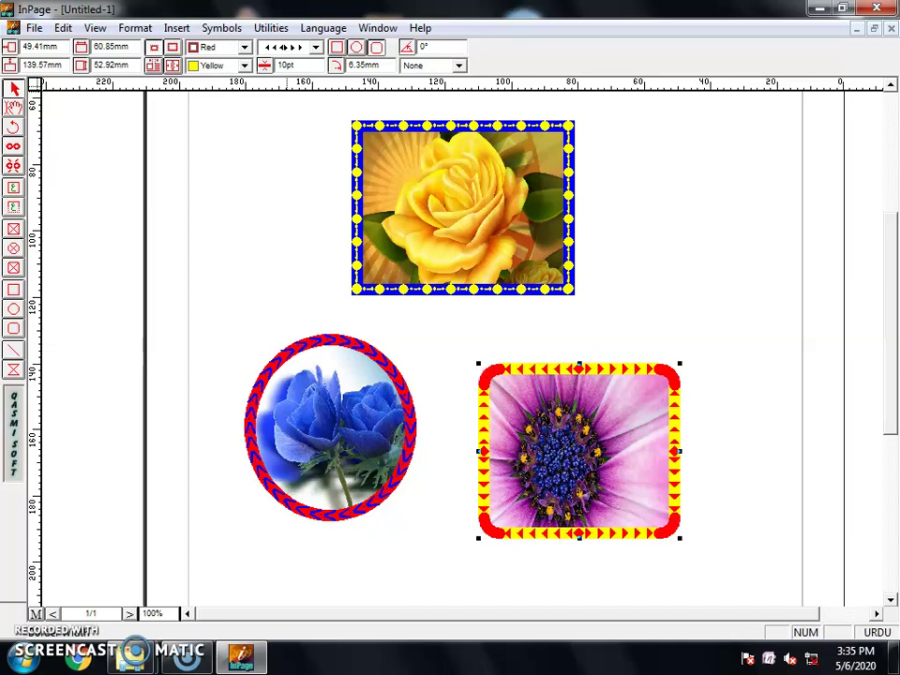
left_click(715, 303)
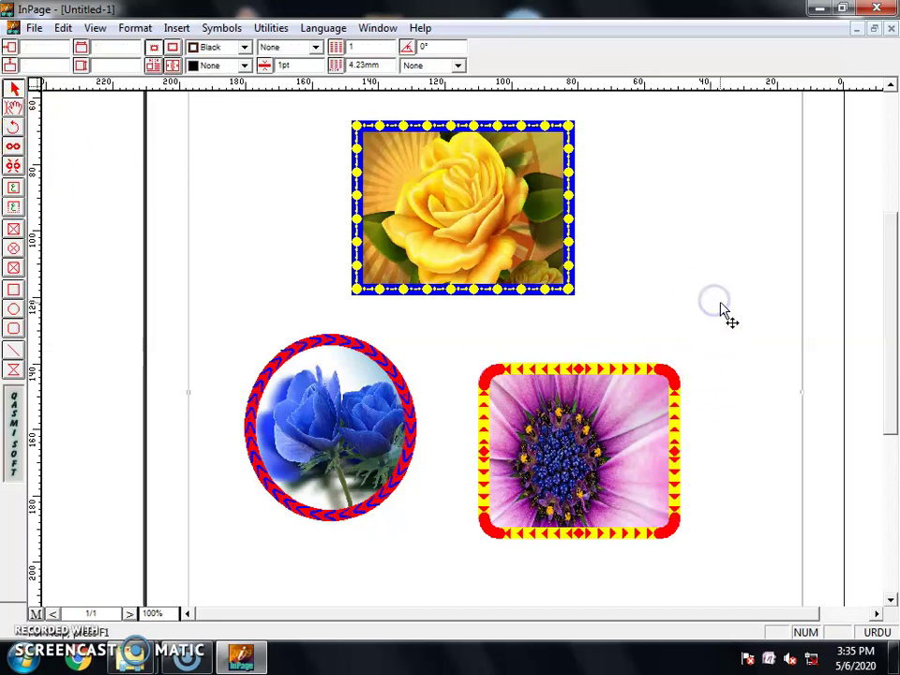
Minimise the document's program window to show the desktop.
left_click_drag(891, 316, 891, 296)
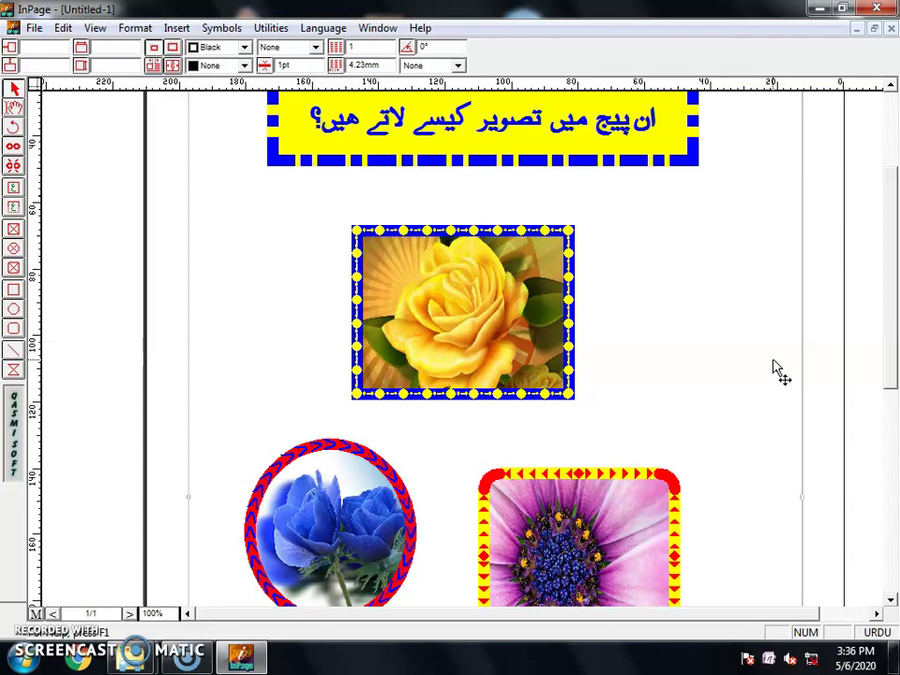
left_click(816, 8)
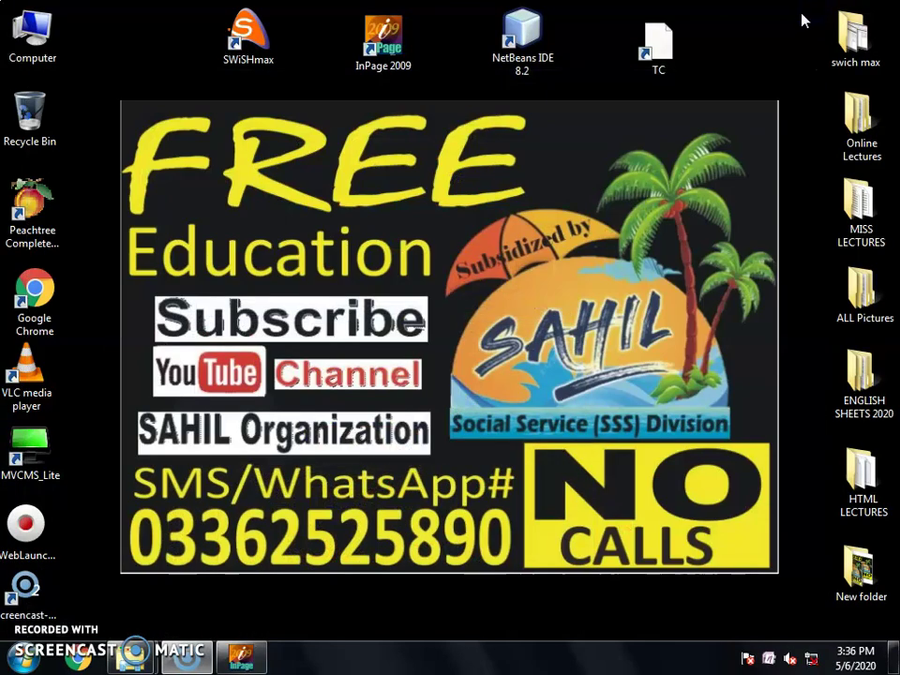